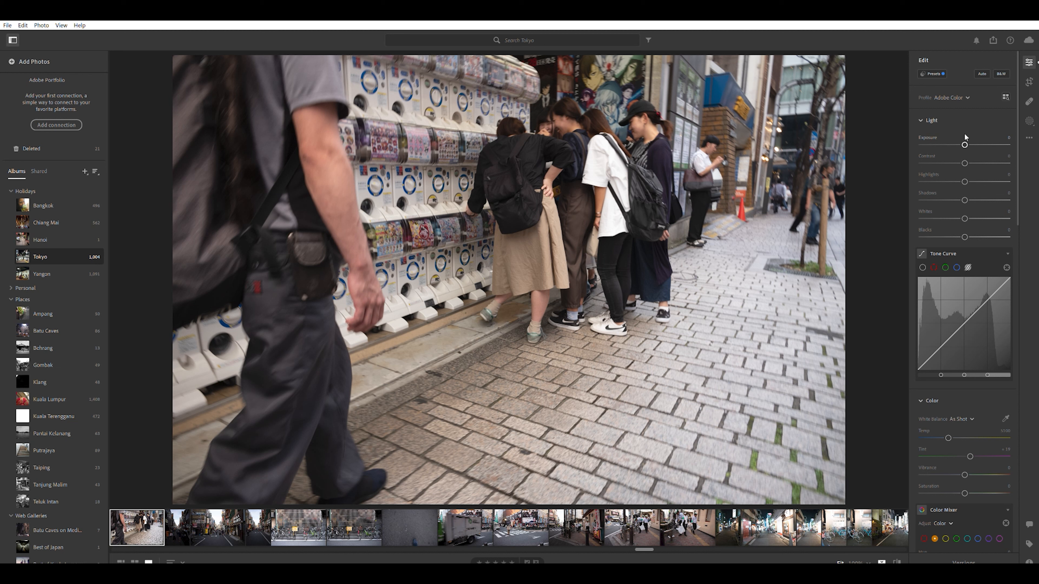
- Lower the photo's exposure to about −0.41, raise the shadows to +29 and deepen the blacks to −67
left_click_drag(964, 135, 957, 136)
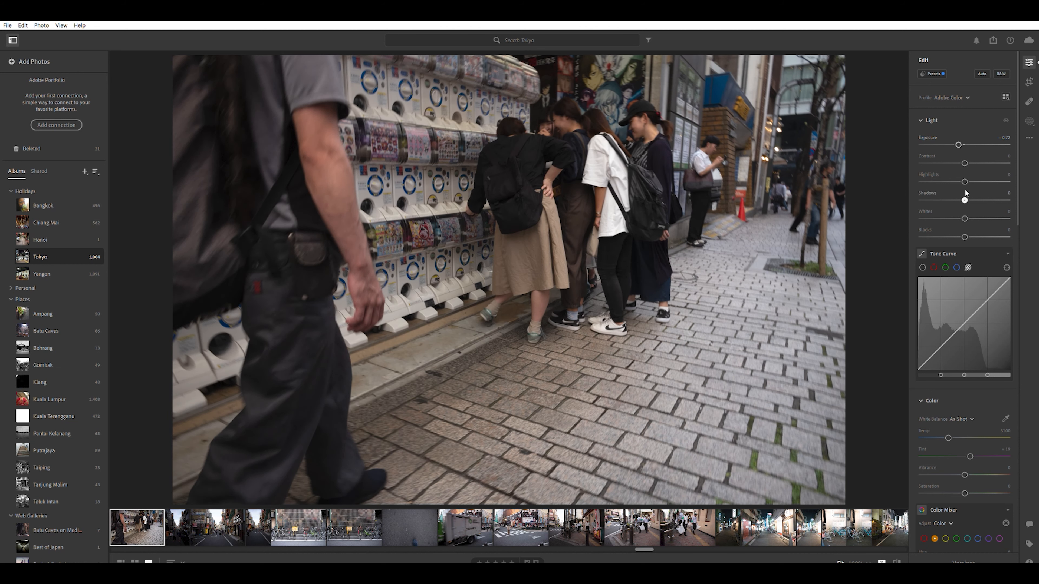
left_click_drag(964, 200, 949, 226)
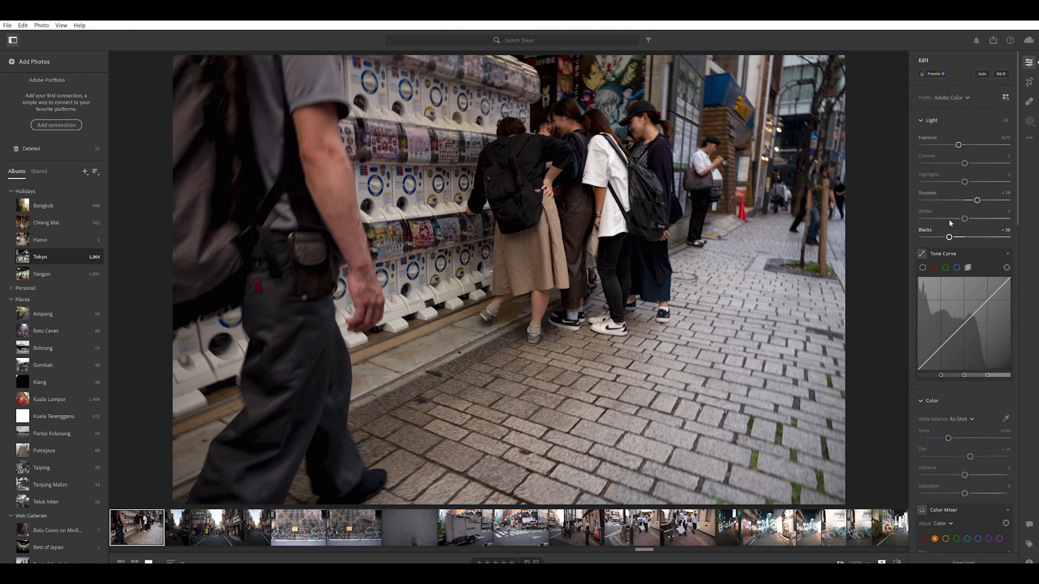
left_click_drag(960, 135, 961, 136)
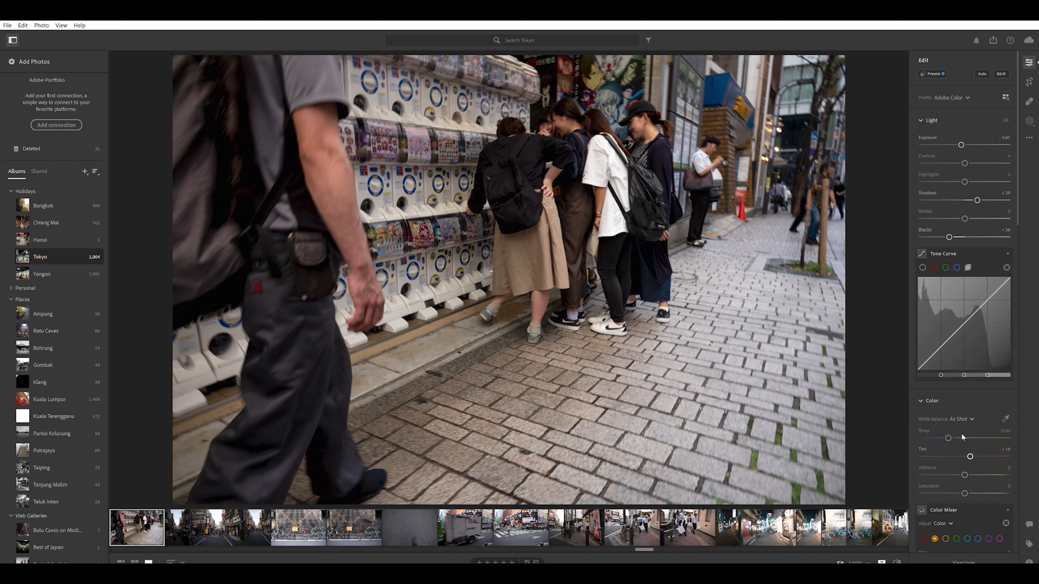
left_click_drag(950, 231, 936, 232)
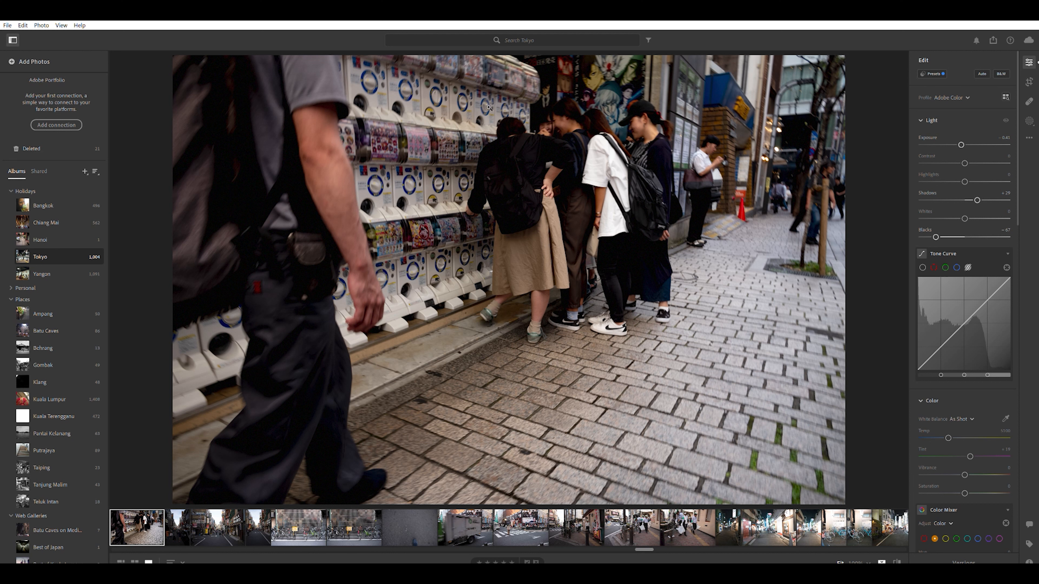
- Set the photo's exposure to −0.75, boost the contrast slightly and raise the whites to about +53
left_click_drag(961, 139, 959, 139)
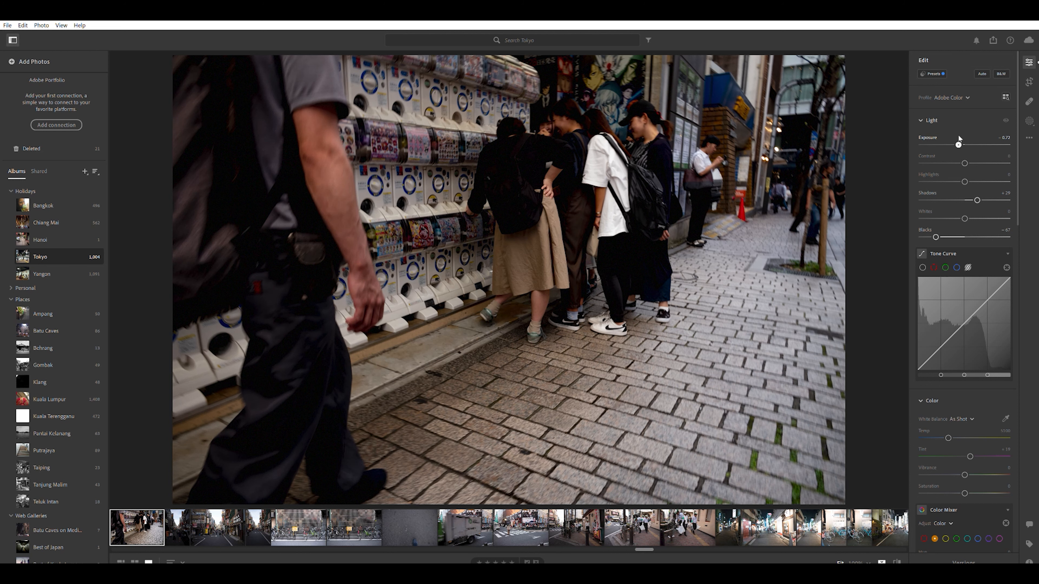
left_click_drag(965, 152, 973, 152)
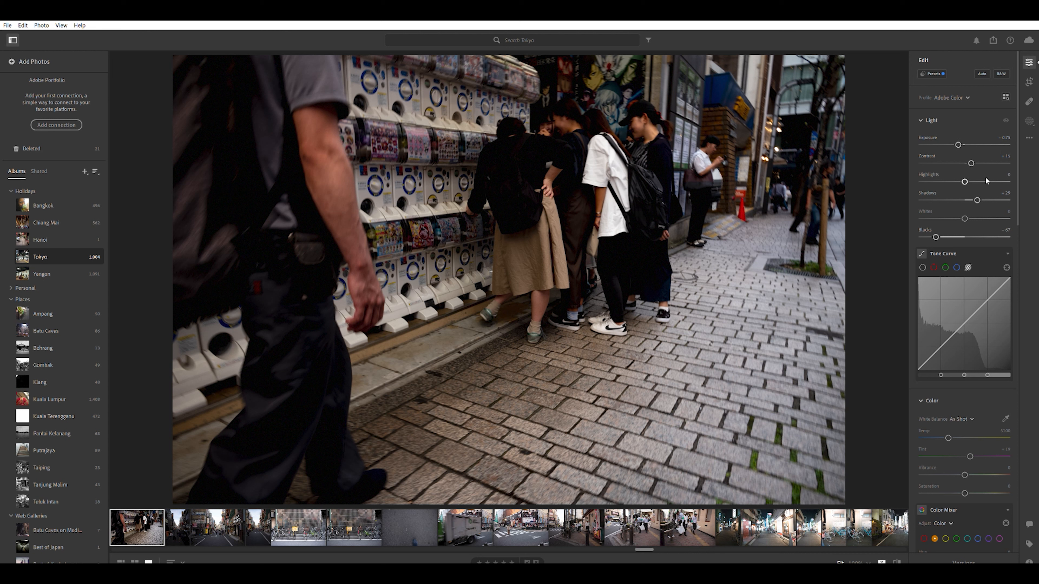
left_click_drag(964, 209, 988, 208)
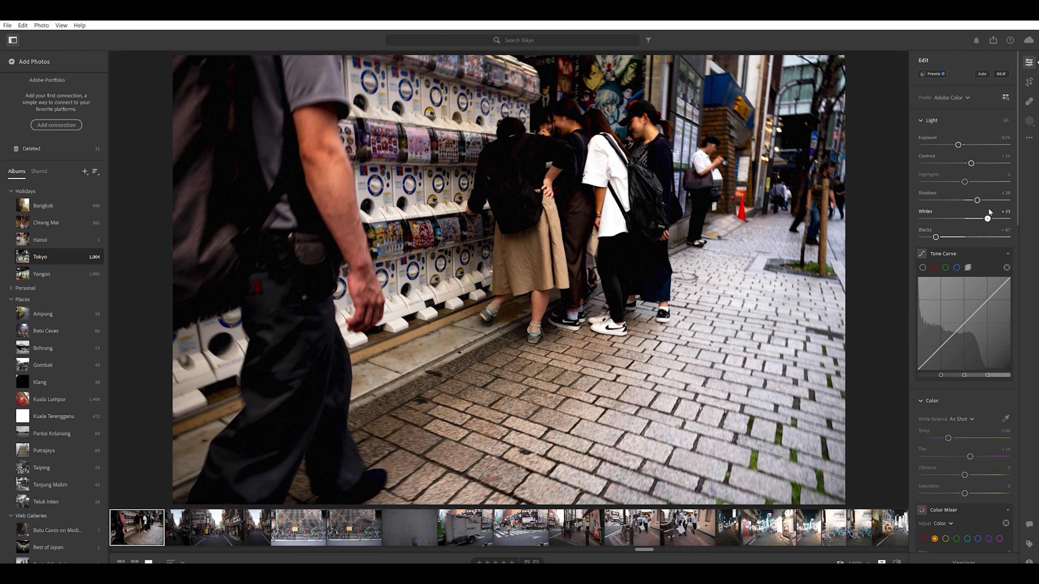
- Create a radial gradient mask centred on the group of people standing at the capsule machines
left_click(1028, 119)
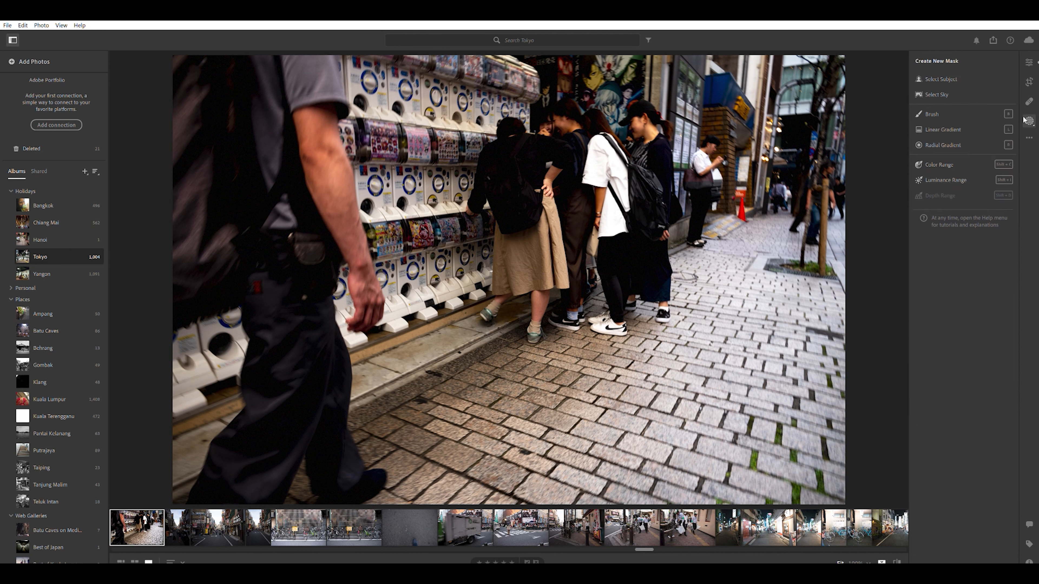
left_click(1007, 141)
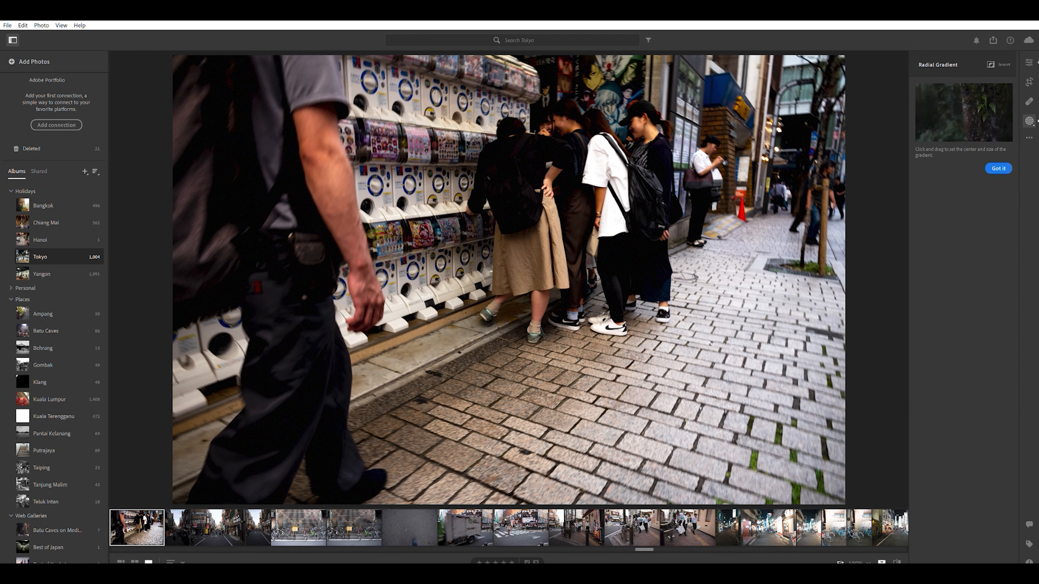
left_click_drag(608, 223, 752, 330)
left_click_drag(434, 77, 480, 76)
left_click_drag(631, 199, 609, 189)
- Brighten the radial mask with exposure +1.04, whites −48 and clarity +21
left_click_drag(961, 132, 974, 129)
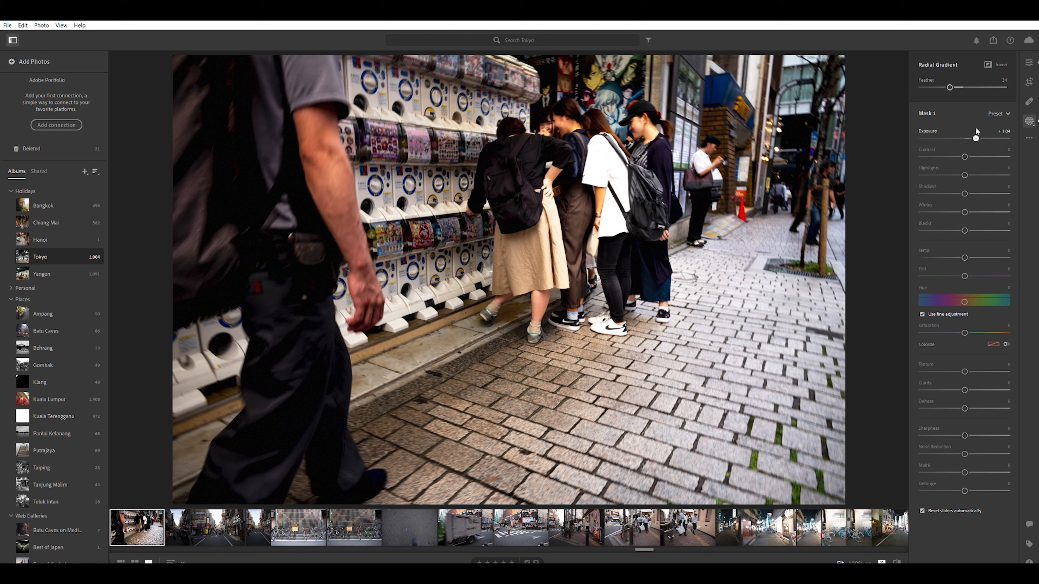
mouse_move(965, 207)
left_mouse_down()
mouse_move(944, 200)
mouse_move(965, 219)
left_mouse_up()
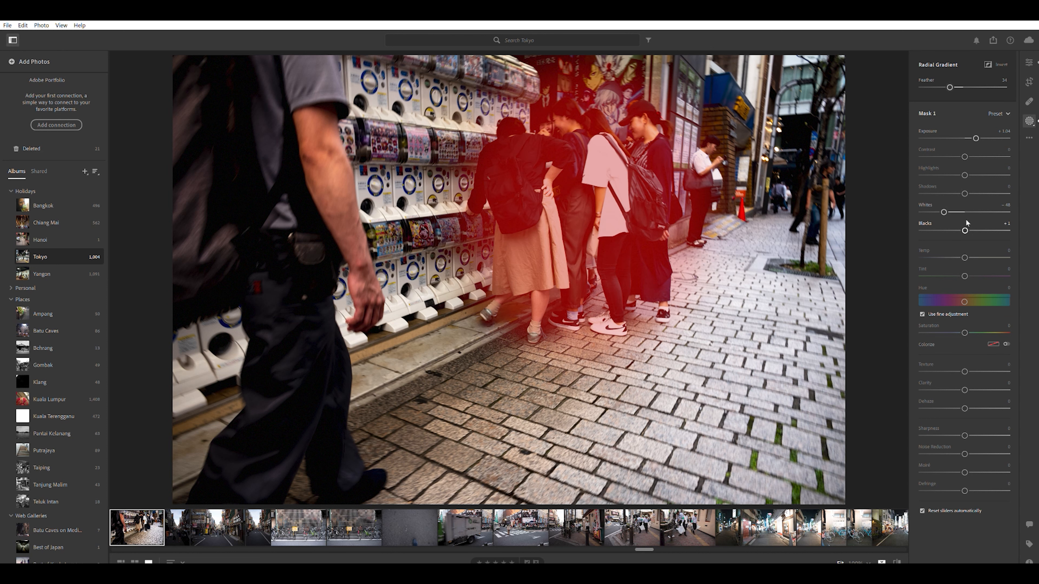
left_click_drag(965, 384, 974, 381)
- Reduce the photo's overall whites to +36 and shadows to +21
left_click(1029, 61)
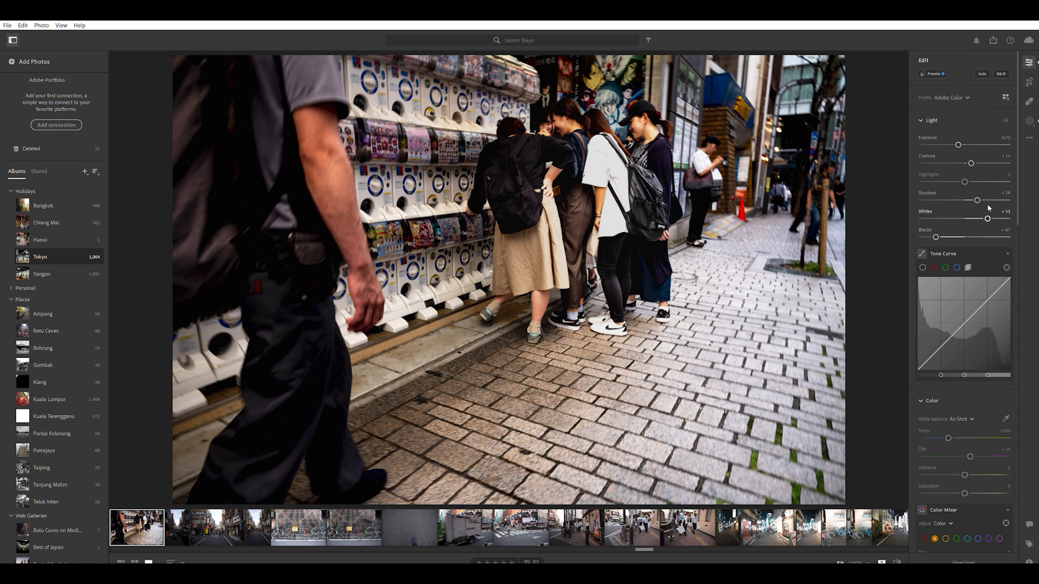
mouse_move(987, 209)
left_mouse_down()
mouse_move(954, 198)
mouse_move(972, 199)
left_mouse_up()
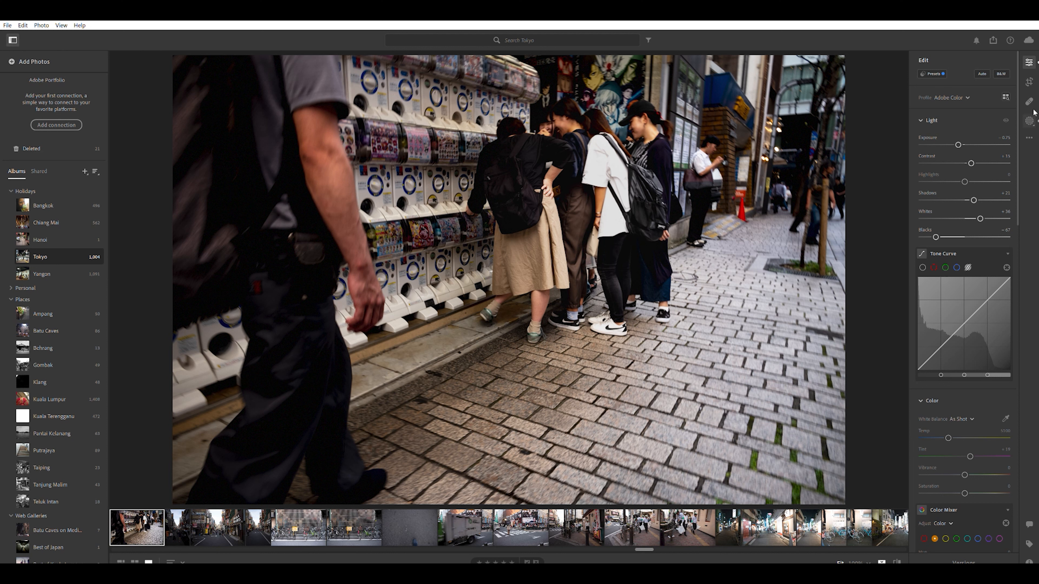
- Add a linear gradient mask over the passing man and left side of the photo, with exposure −0.52 and shadows −33
left_click(1029, 119)
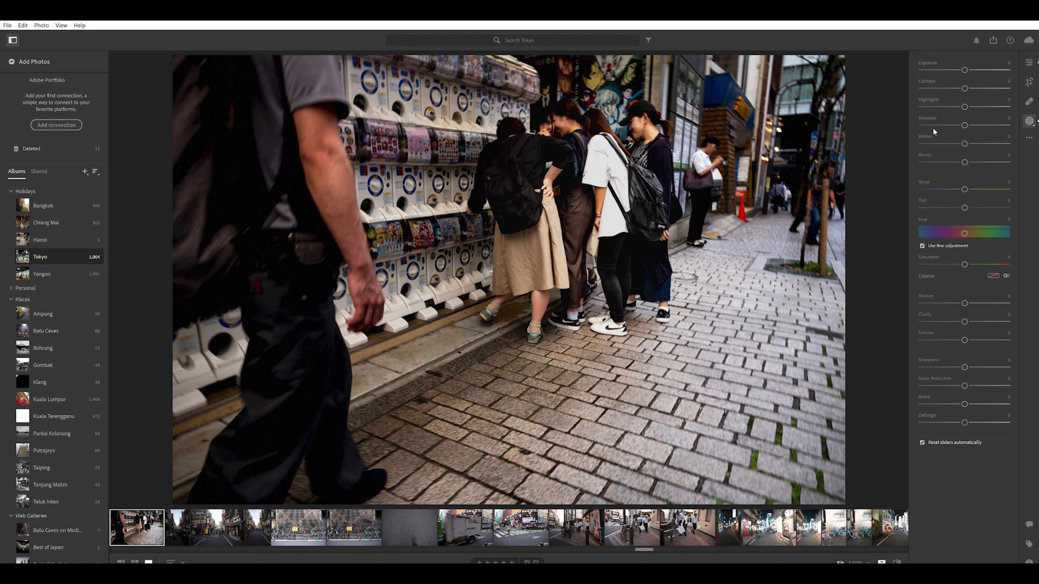
key("l")
left_click_drag(362, 215, 583, 233)
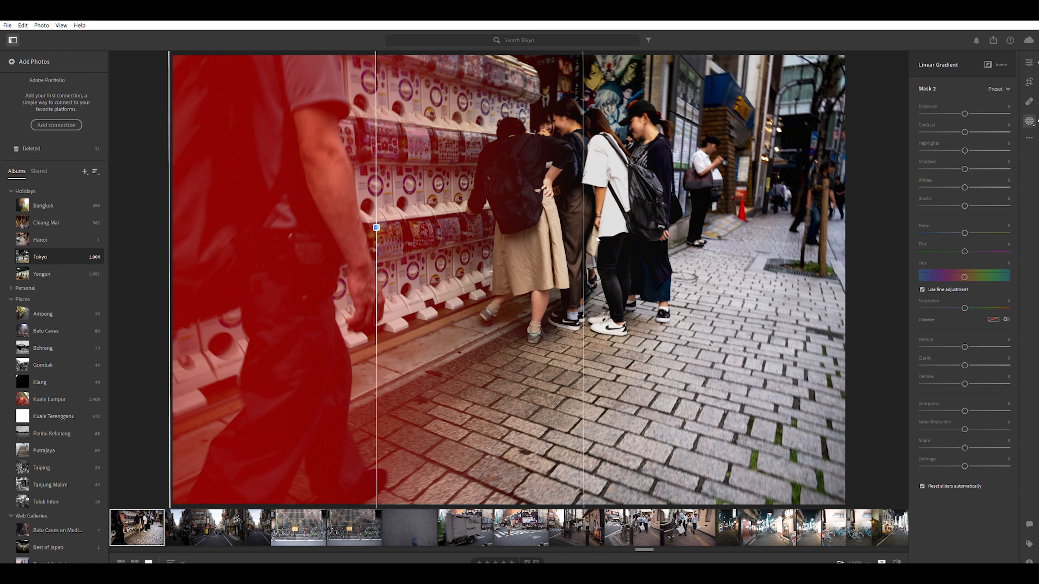
left_click_drag(965, 104, 959, 103)
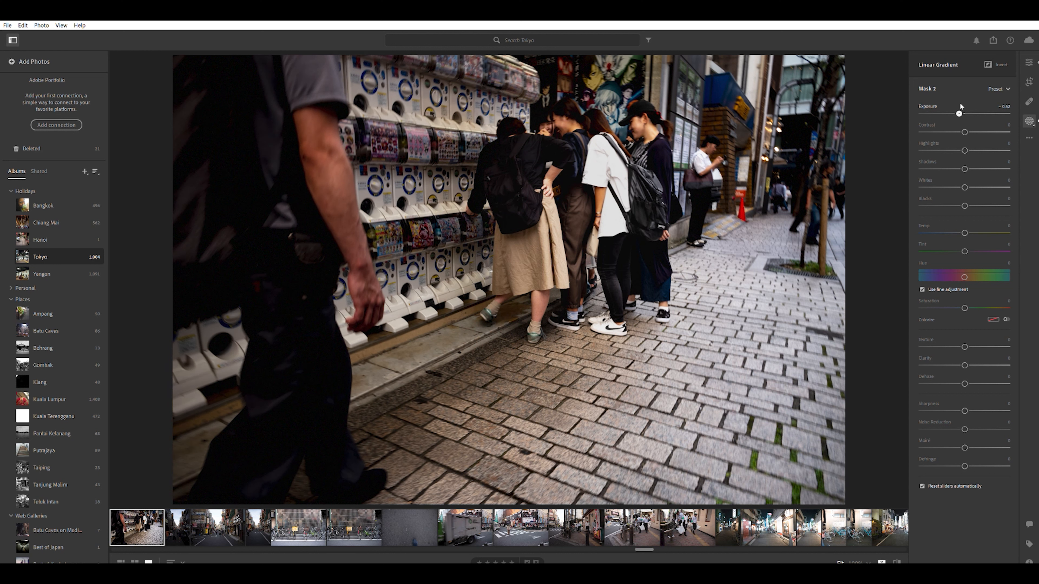
mouse_move(967, 162)
left_mouse_down()
mouse_move(938, 160)
mouse_move(952, 156)
left_mouse_up()
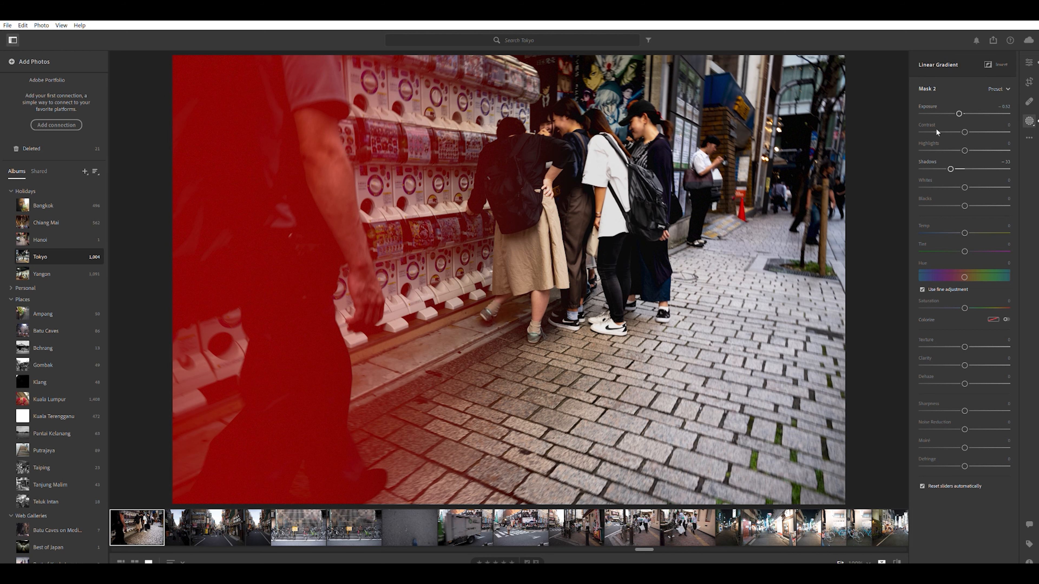
- Add a diagonal linear gradient mask over the lower-right pavement and darken it with exposure −1.12 and blacks −21
key("l")
left_click_drag(869, 445, 740, 194)
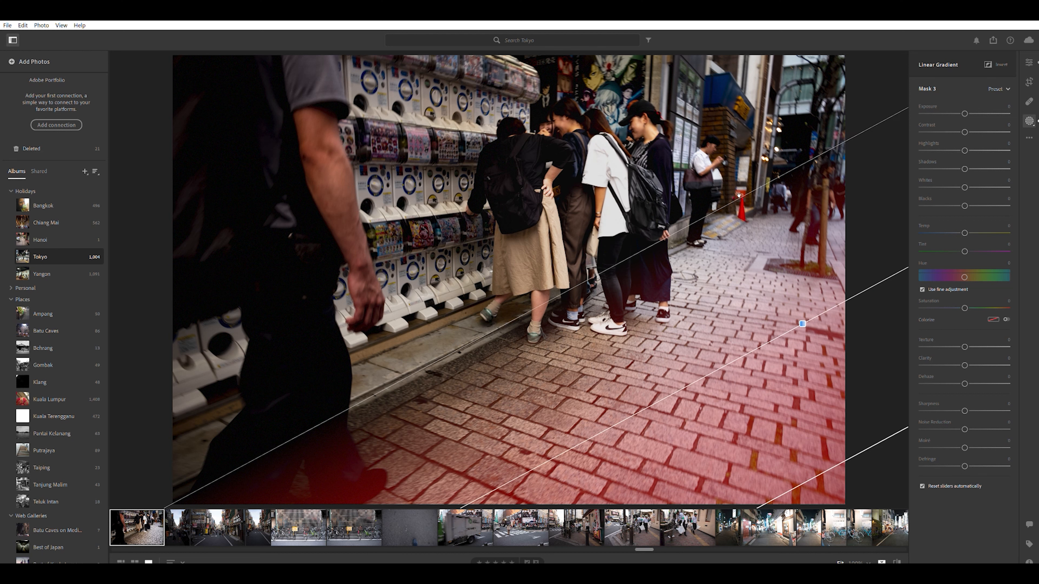
left_click_drag(966, 105, 954, 106)
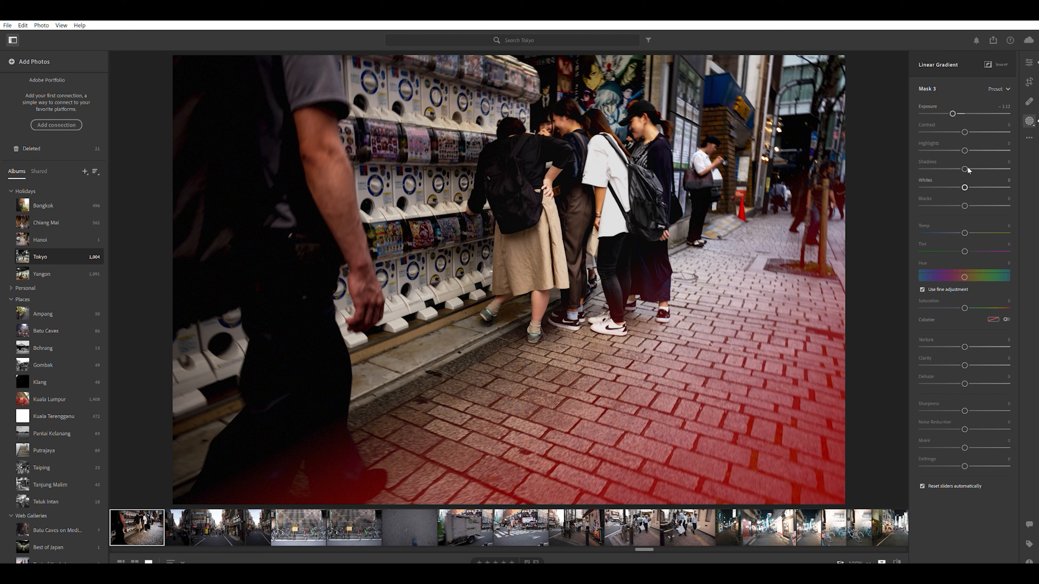
left_click_drag(965, 203, 956, 201)
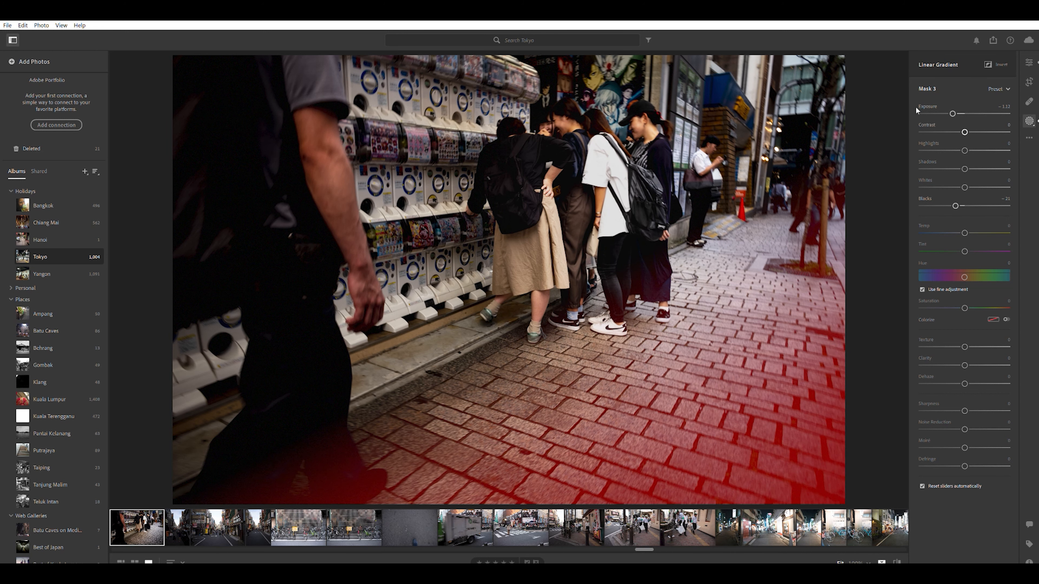
- Set the radial mask's highlights to −7 and exposure to +1.60, and widen and reposition it around the group
left_click(891, 149)
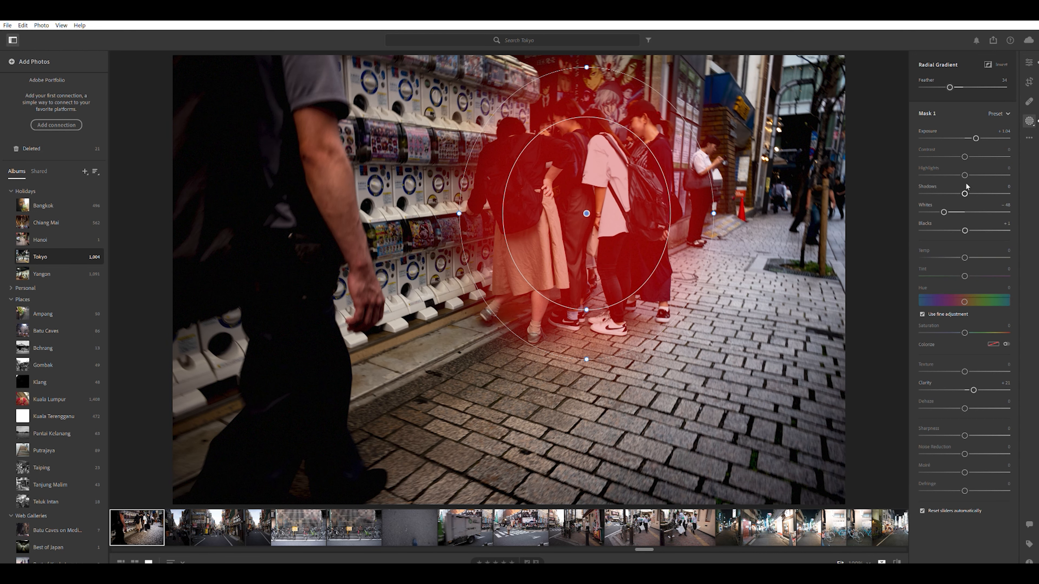
mouse_move(964, 175)
left_mouse_down()
mouse_move(992, 174)
mouse_move(953, 175)
mouse_move(961, 174)
left_mouse_up()
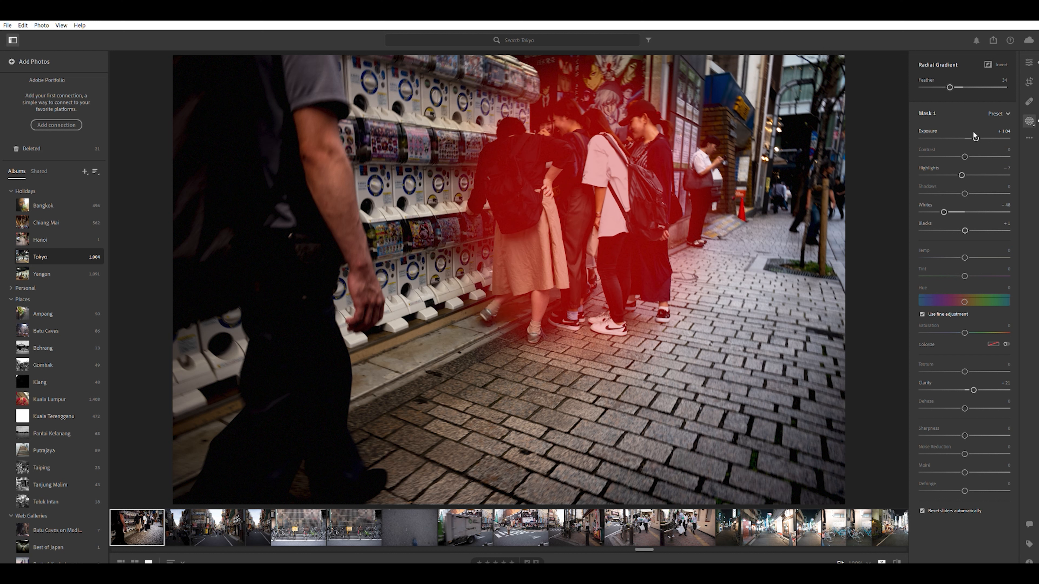
left_click_drag(972, 131, 980, 132)
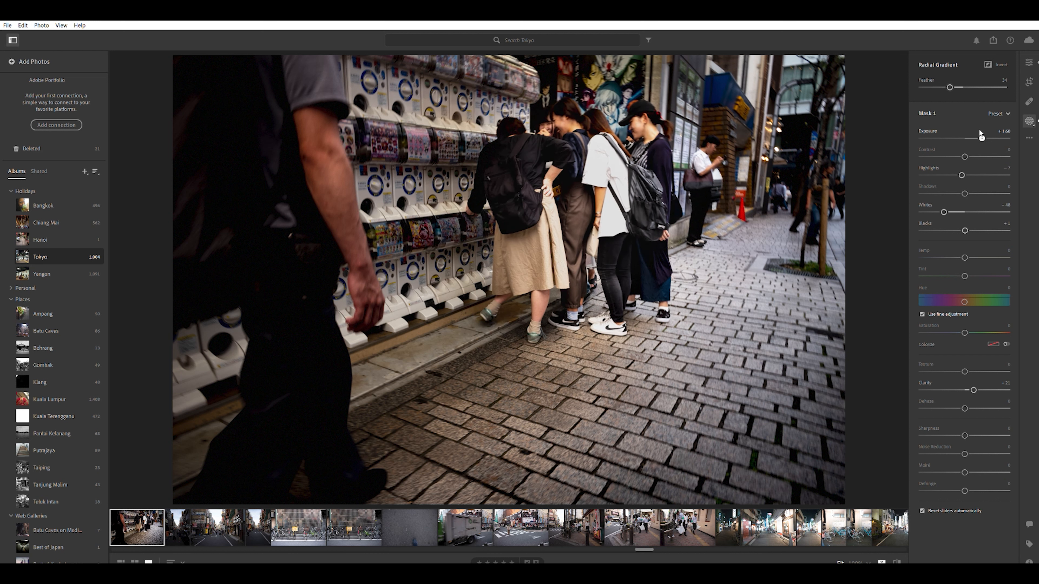
left_click_drag(466, 207, 369, 213)
left_click_drag(608, 208, 580, 191)
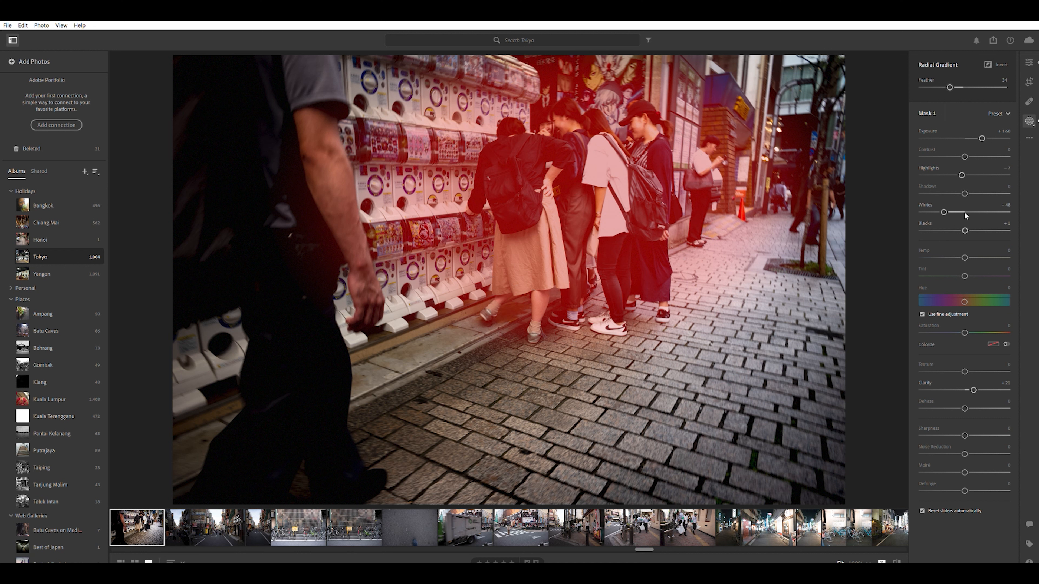
- Subtract a linear gradient along the photo's right edge from the group's mask and set its exposure to +1.64 and sharpness to +23
key("l")
left_click_drag(844, 189, 636, 182)
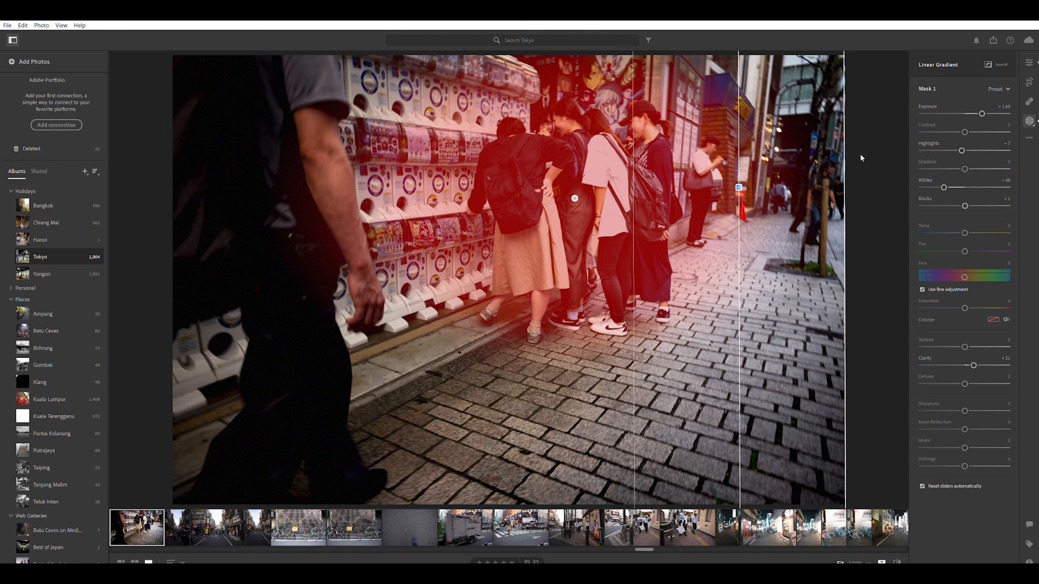
left_click_drag(982, 104, 983, 103)
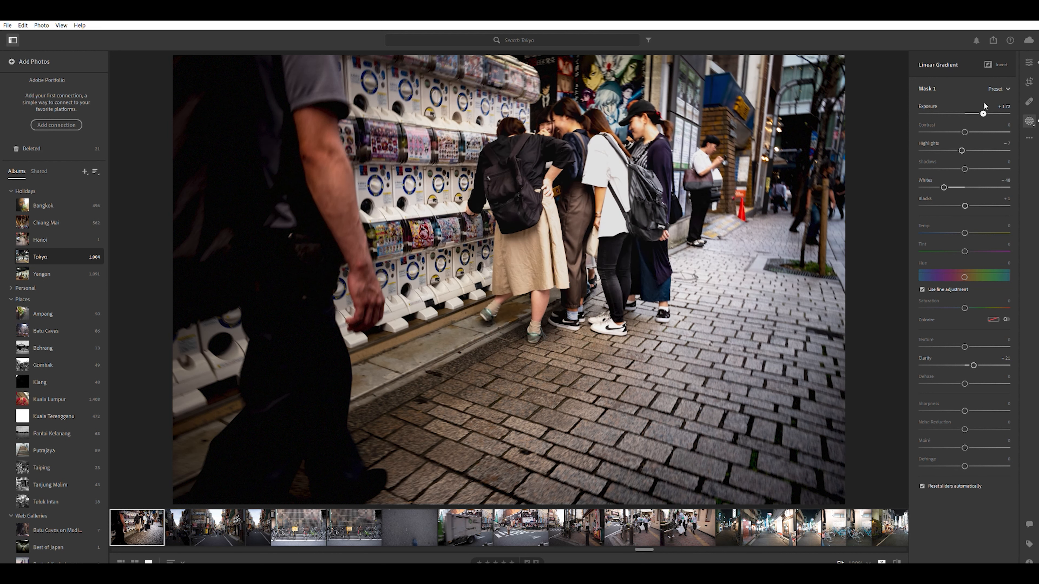
left_click_drag(983, 104, 982, 103)
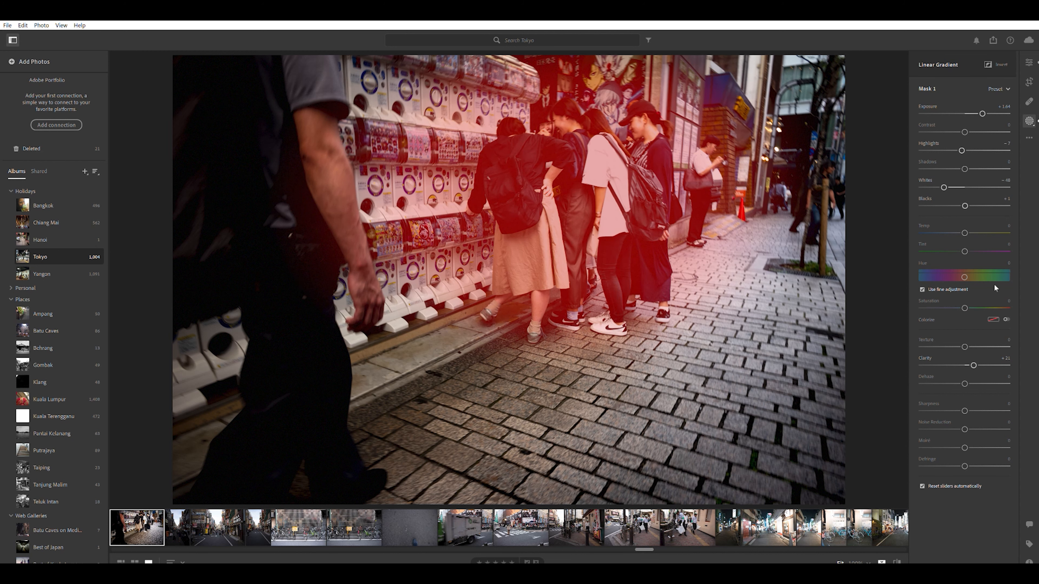
left_click_drag(964, 401, 975, 404)
- Lower the photo's overall whites to −7
left_click_drag(962, 140, 937, 140)
left_click(1029, 62)
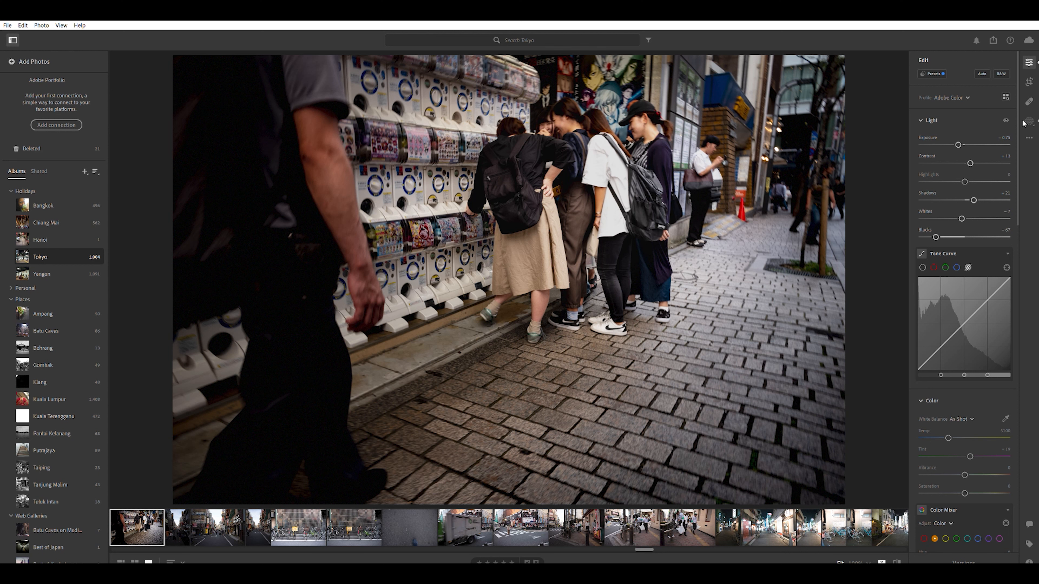
- Adjust the group's mask to whites −16 and blacks −14, and reduce its saturation
left_click(1030, 120)
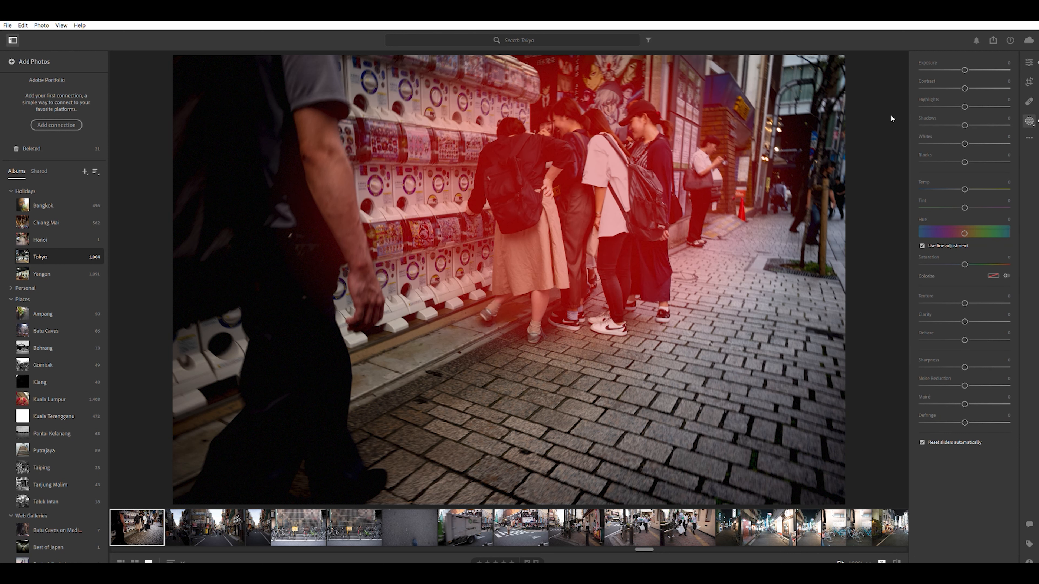
left_click(957, 160)
left_click_drag(964, 180, 958, 181)
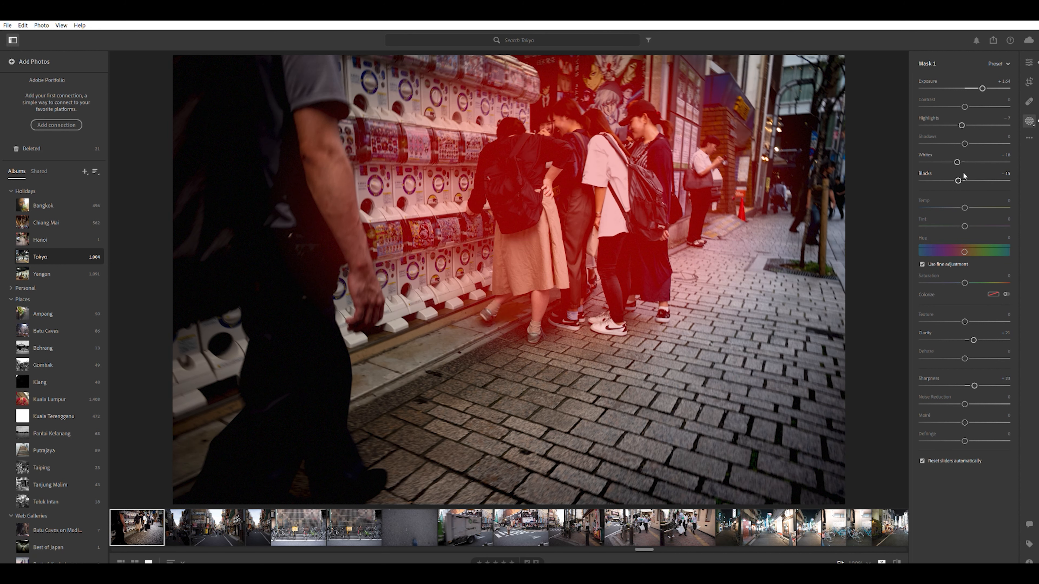
left_click_drag(964, 282, 955, 282)
left_click(1029, 62)
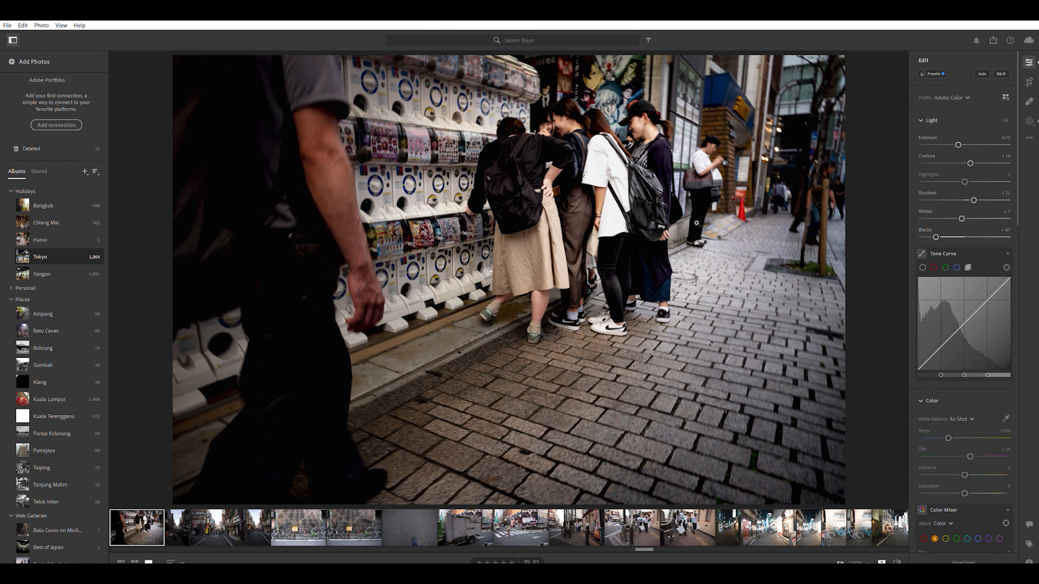
- Compare the edited photo with the original a couple of times
key("backslash")
key("backslash")
key("backslash")
key("backslash")
- Try a dark vignette with its midpoint at 45, and reset the vignette to zero
scroll(978, 398, "down", 8)
scroll(985, 396, "down", 5)
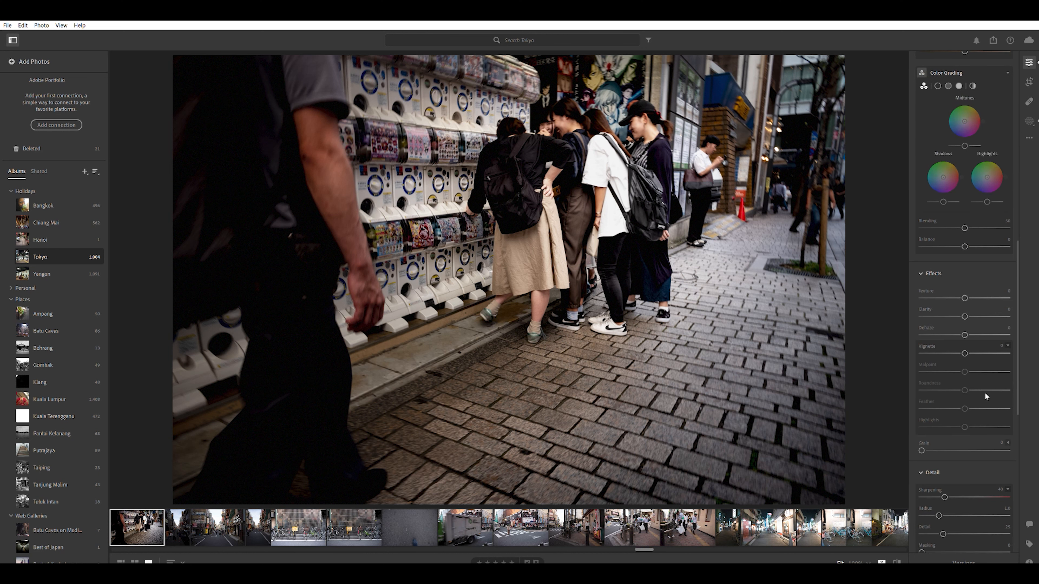
mouse_move(961, 352)
left_mouse_down()
mouse_move(912, 359)
mouse_move(953, 365)
left_mouse_up()
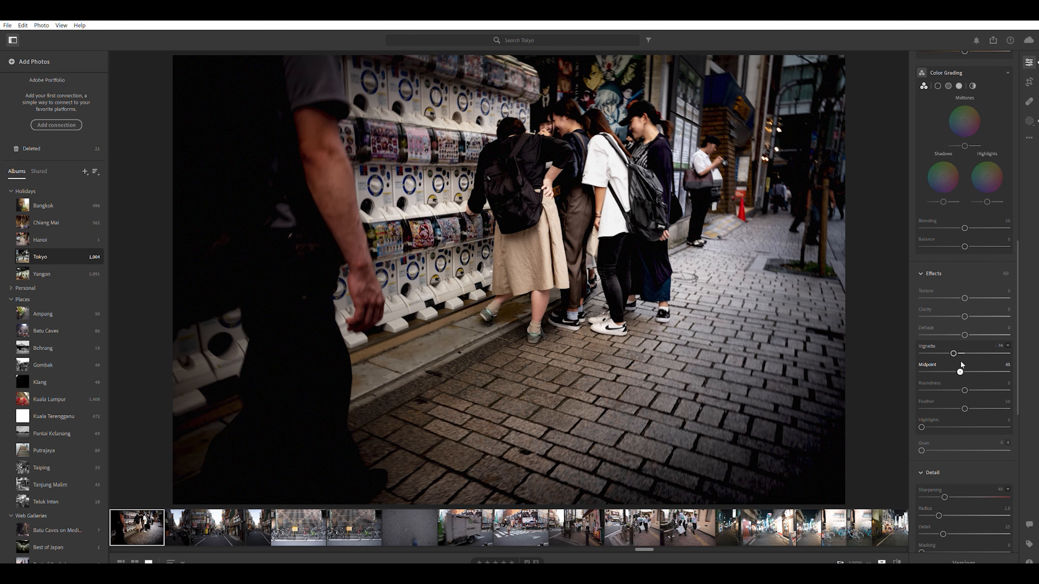
double_click(937, 350)
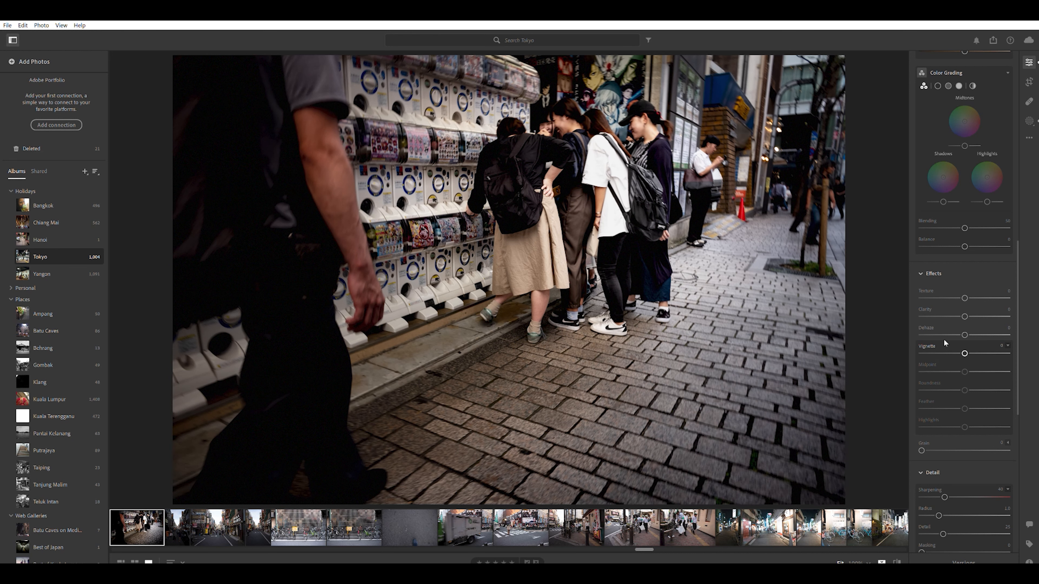
scroll(934, 335, "up", 10)
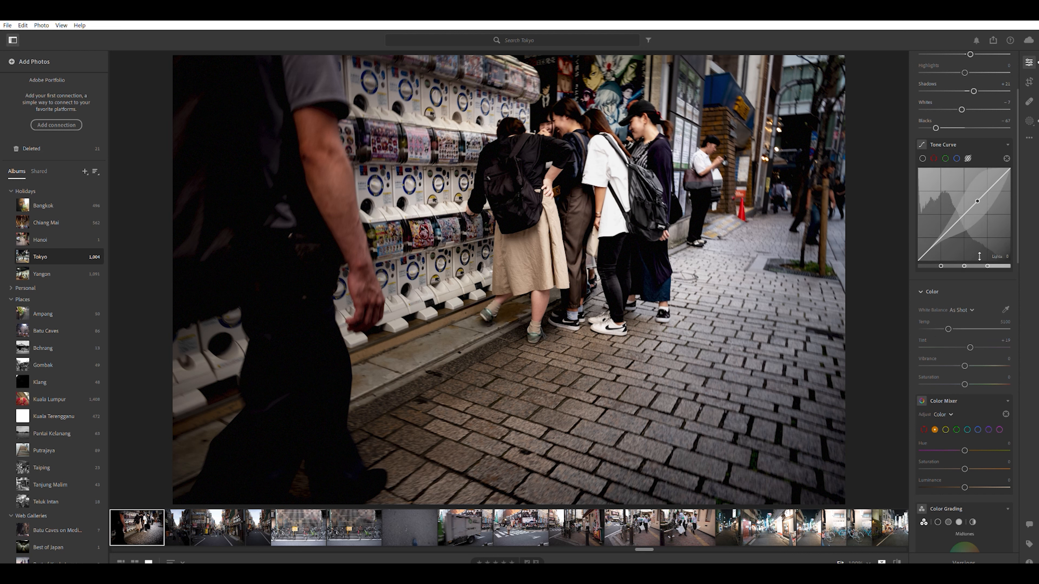
- Grade the midtones green at hue 125 and saturation 13 with raised luminance, lower the shadows' luminance, and set blending to 61
scroll(968, 415, "down", 5)
mouse_move(964, 333)
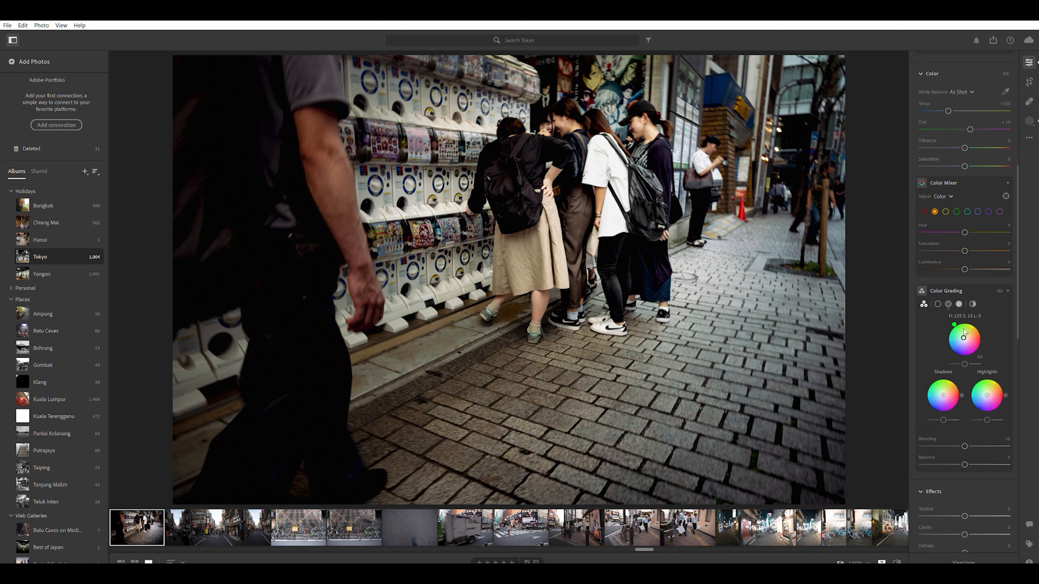
left_click_drag(969, 353, 972, 355)
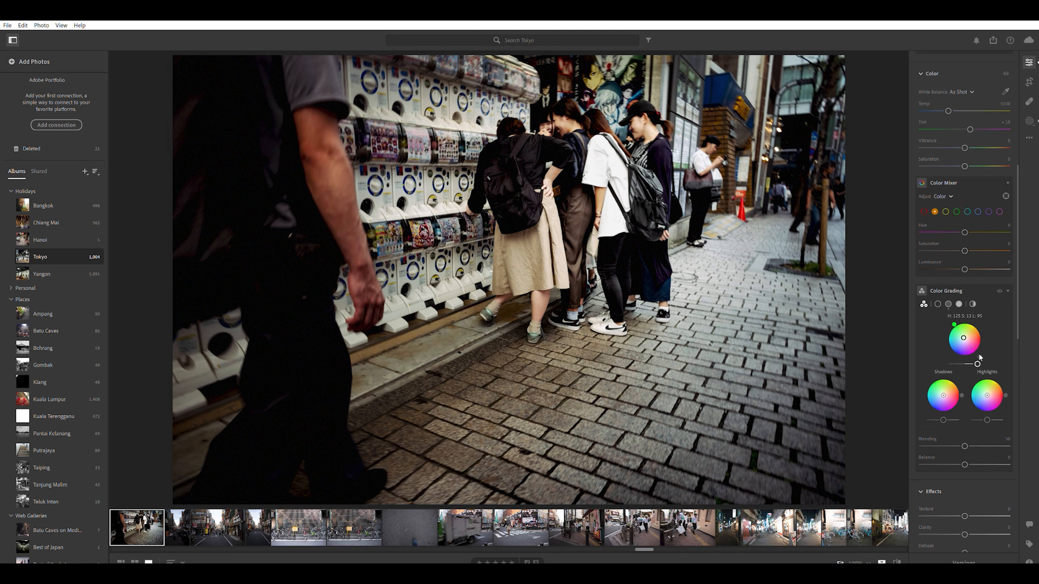
left_click_drag(943, 413, 941, 413)
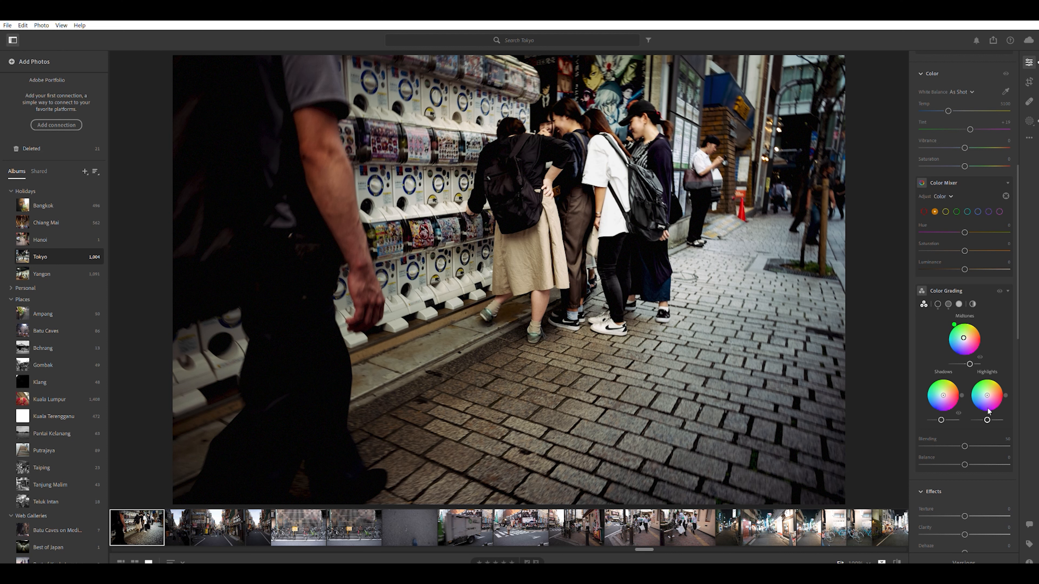
left_click_drag(963, 437, 987, 444)
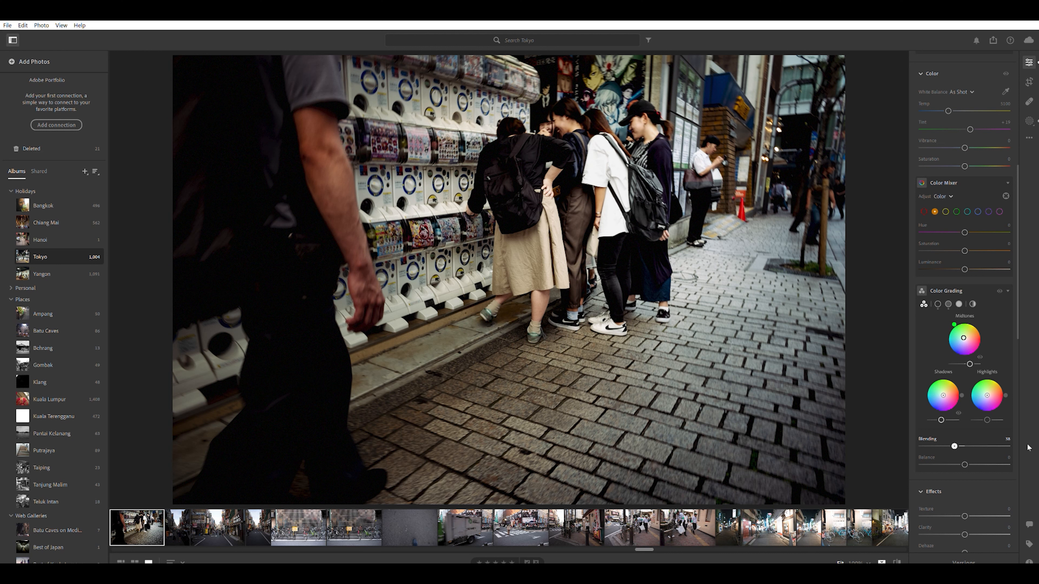
left_click_drag(1027, 447, 974, 445)
- Set the group's mask to texture +4 and sharpness +17, and reduce its clarity
scroll(965, 500, "up", 10)
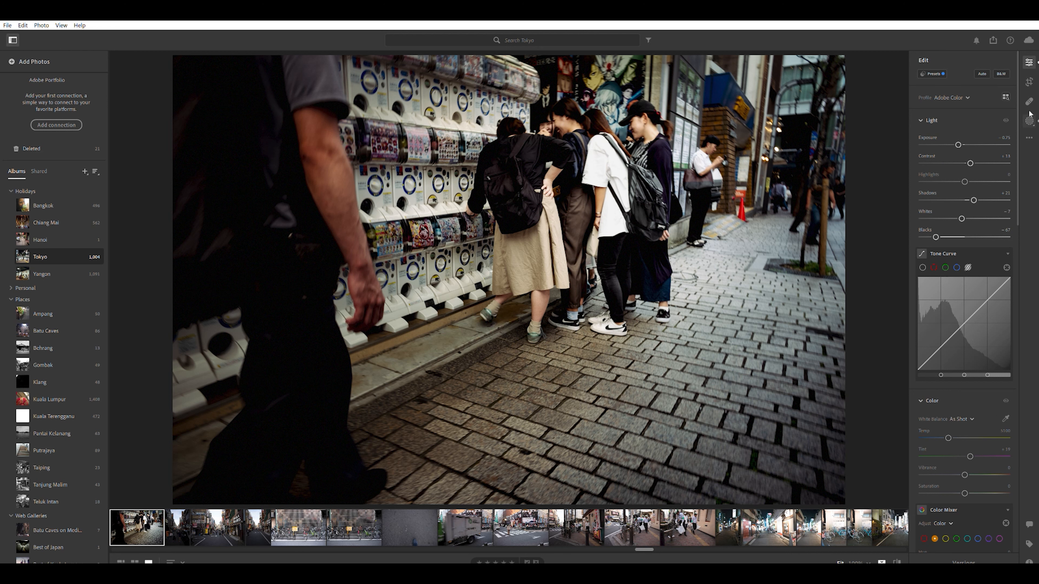
left_click(1029, 121)
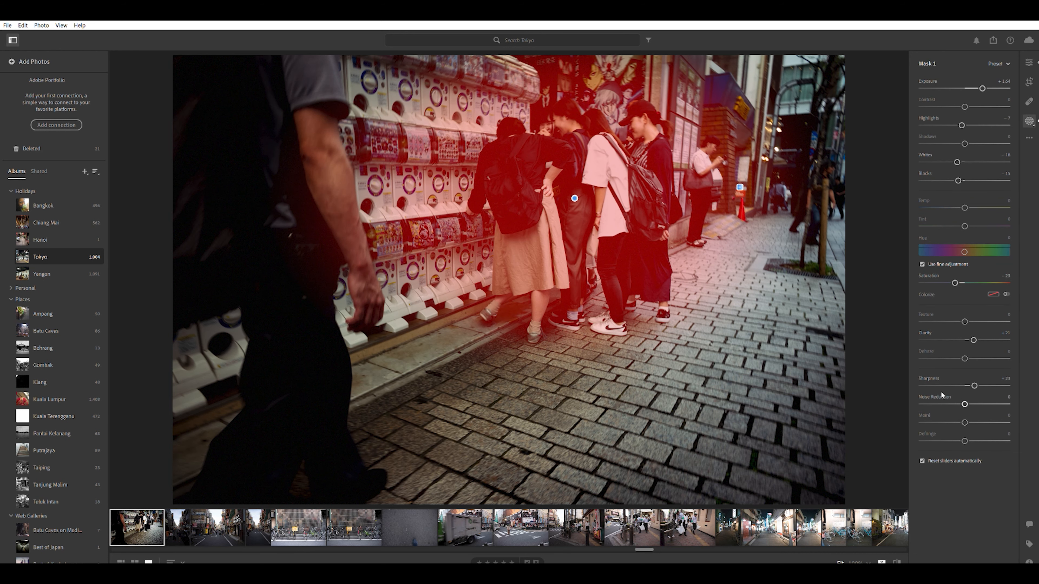
left_click_drag(969, 330, 972, 384)
- Lower the photo's overall contrast to +7
left_click(1028, 60)
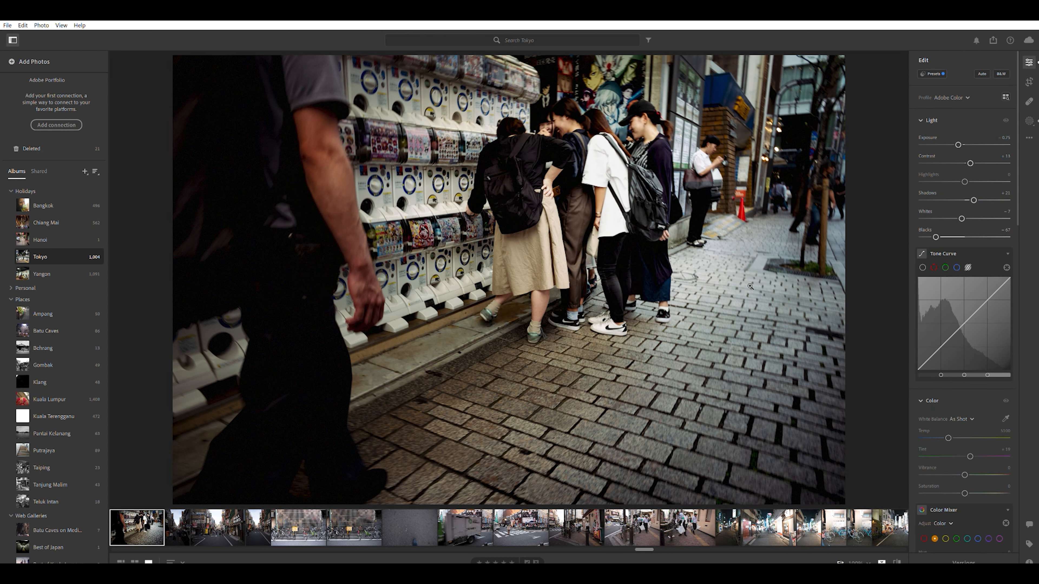
left_click(967, 161)
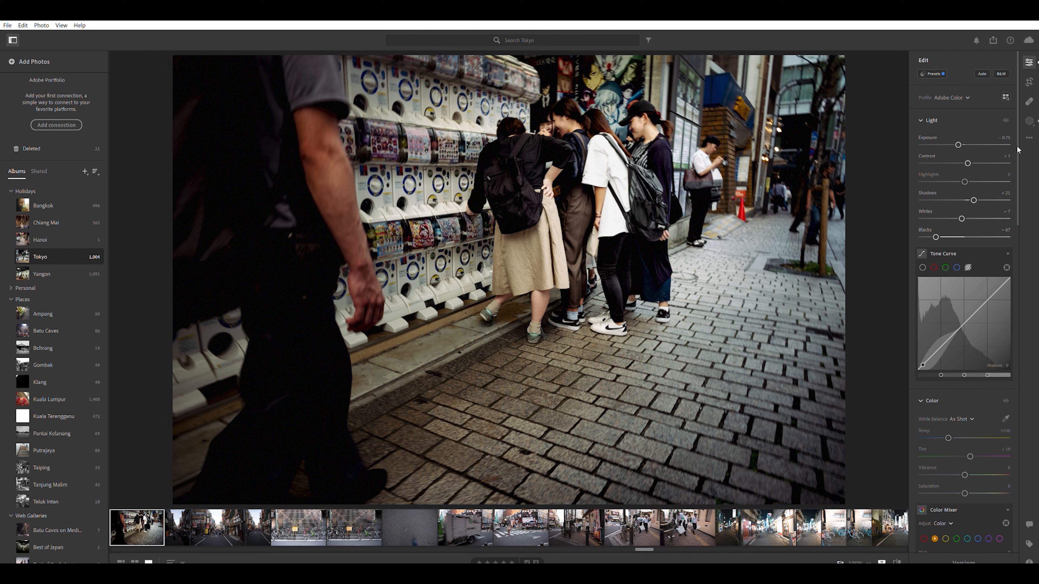
- Move the pavement's linear gradient in Mask 3 closer to the group so its darkening covers more of the street
left_click(1029, 121)
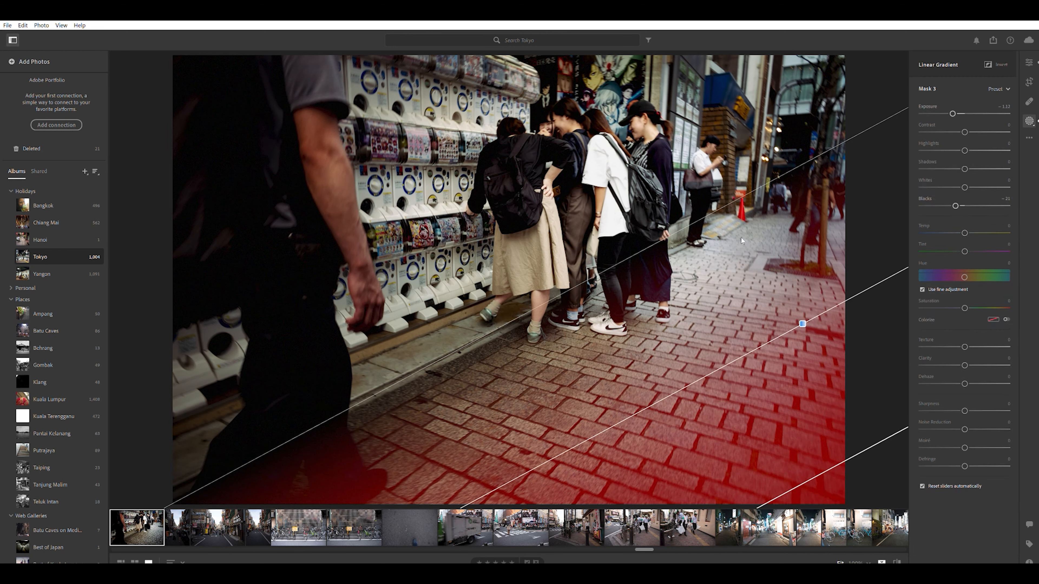
left_click_drag(802, 315, 739, 288)
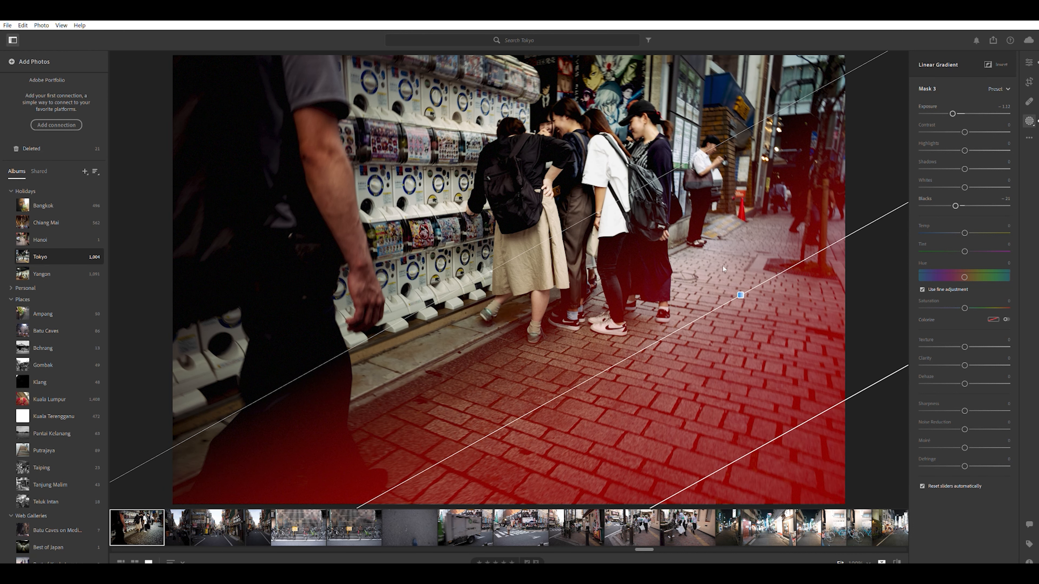
left_click_drag(505, 255, 493, 296)
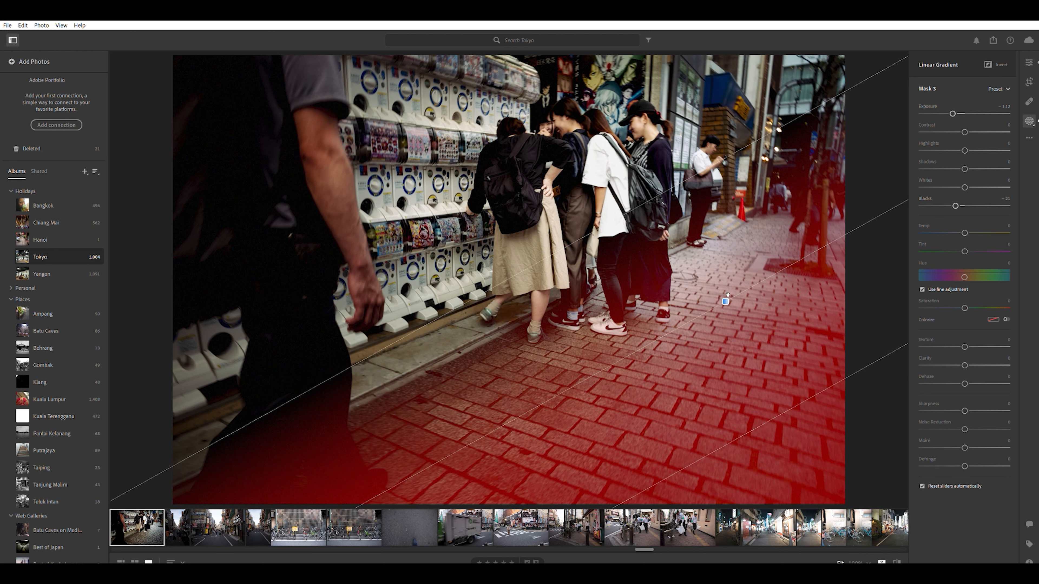
left_click(1029, 61)
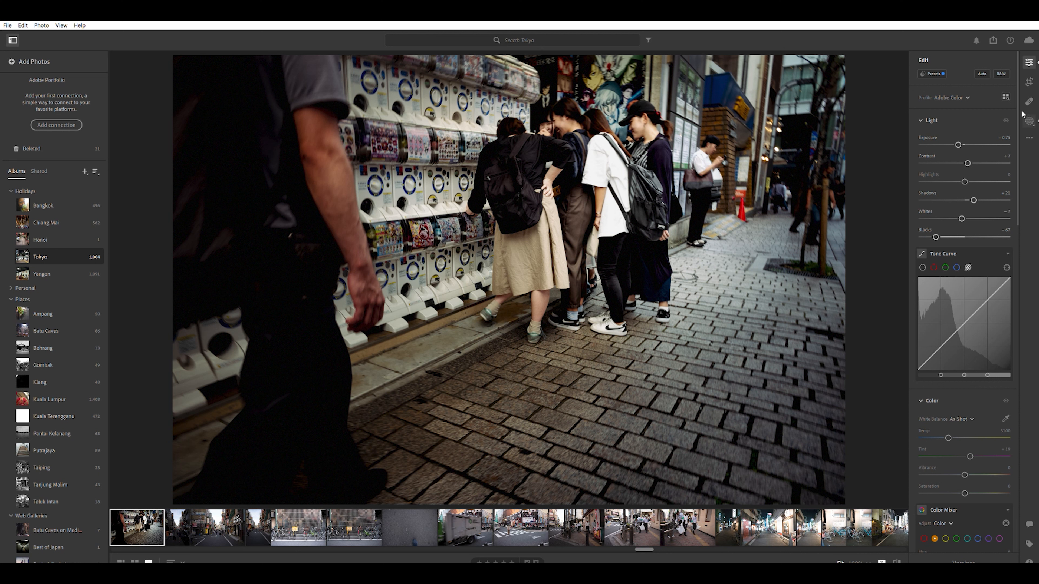
- Steepen the pavement gradient's angle and shift it back toward the photo's lower-right corner
left_click(1029, 120)
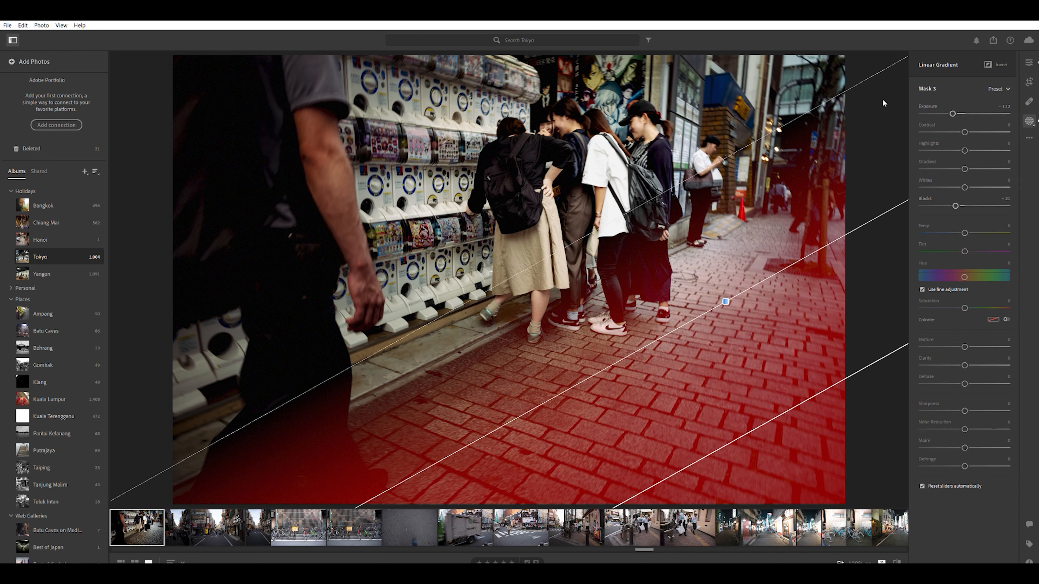
left_click_drag(705, 299, 699, 263)
left_click_drag(664, 153, 696, 202)
left_click_drag(720, 298, 721, 312)
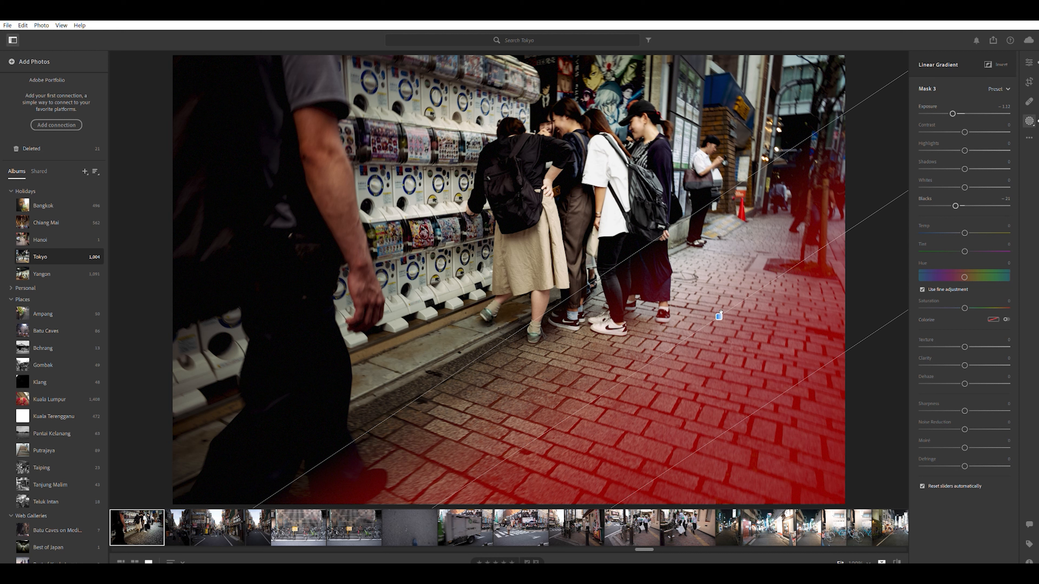
left_click_drag(761, 165, 754, 263)
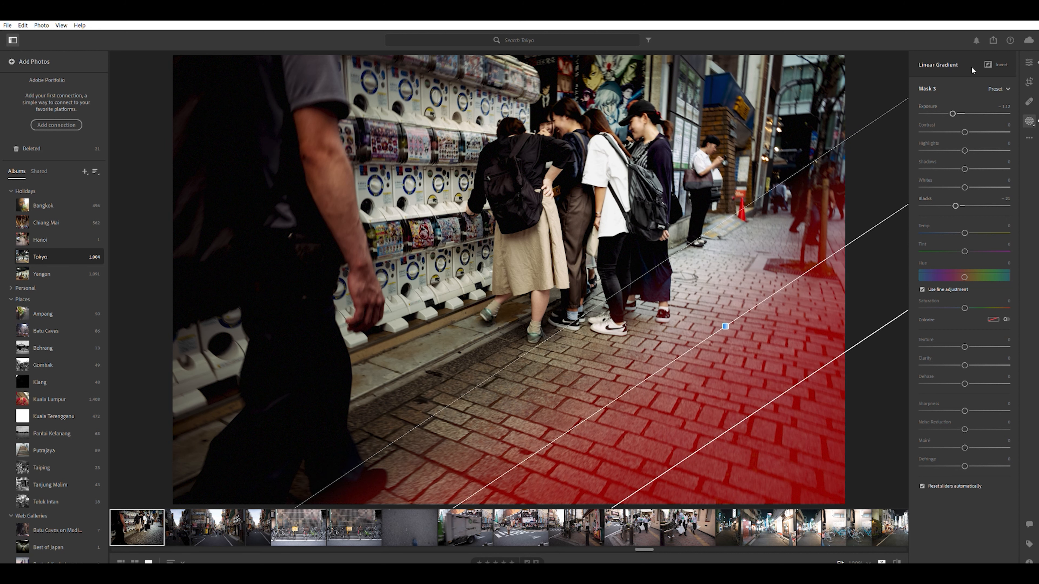
- Reposition the pavement gradient closer to the group's feet and set its exposure to −0.68
left_click(953, 112)
left_click_drag(712, 322, 683, 296)
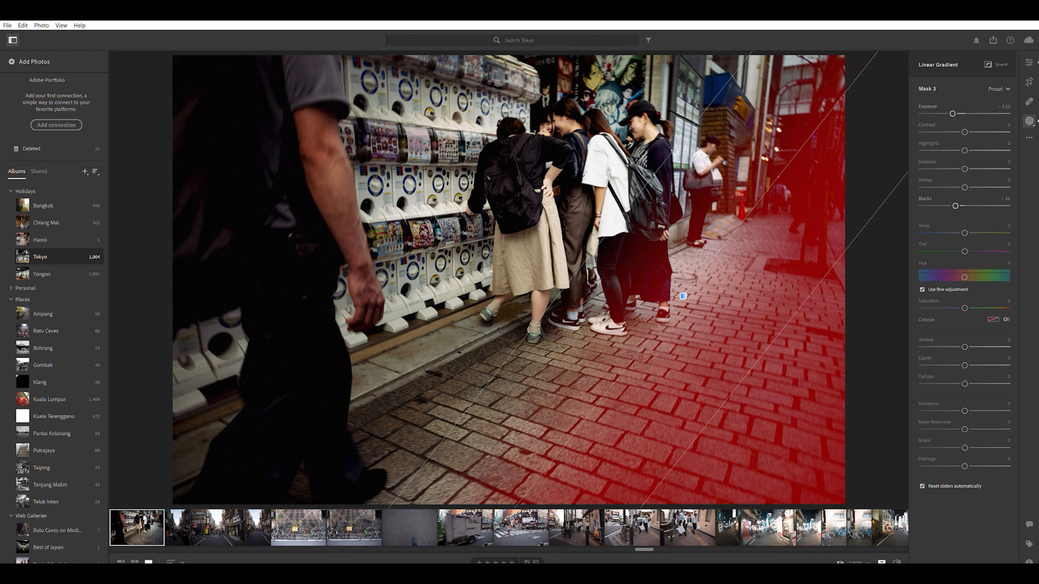
left_click_drag(672, 306, 671, 300)
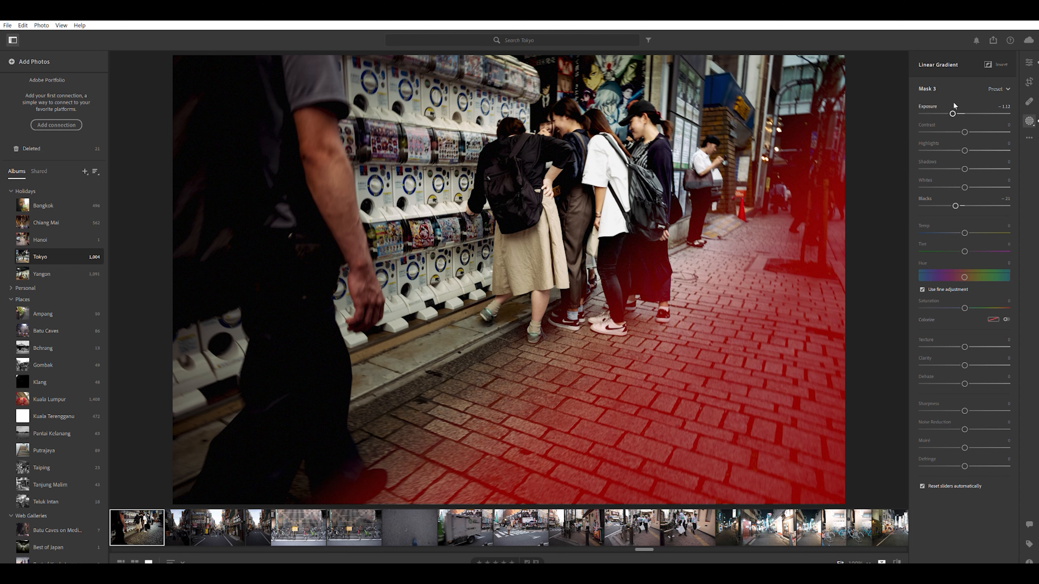
left_click_drag(953, 104, 958, 103)
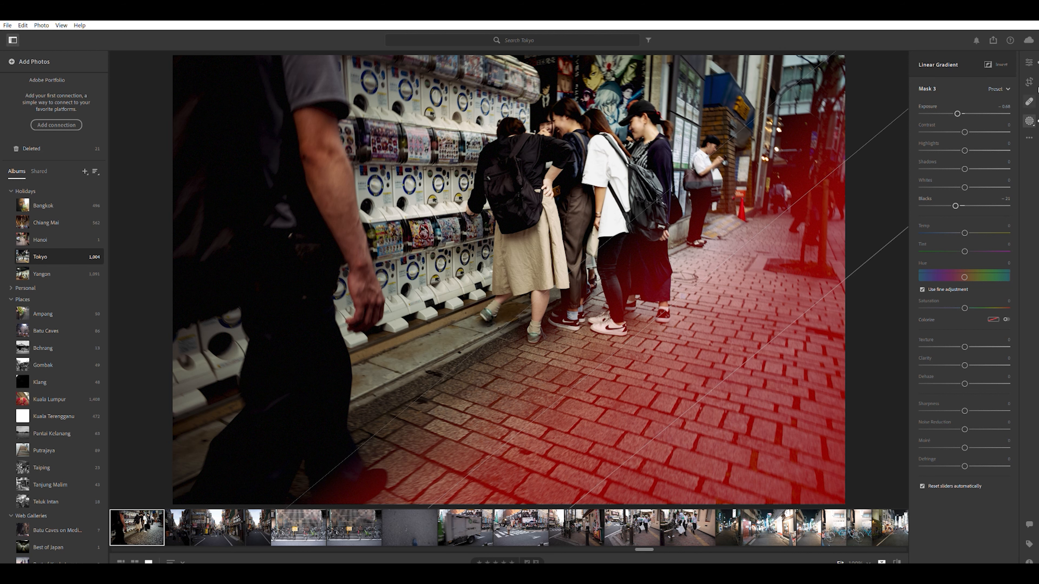
- Stretch the radial gradient on the group taller and shift its centre slightly down over the people
key("apostrophe")
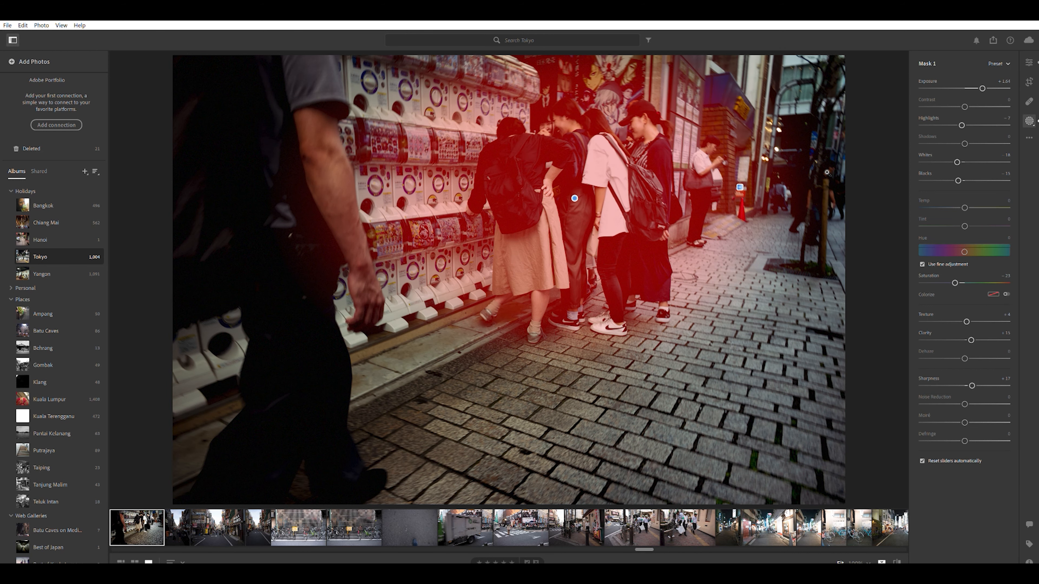
left_click(575, 197)
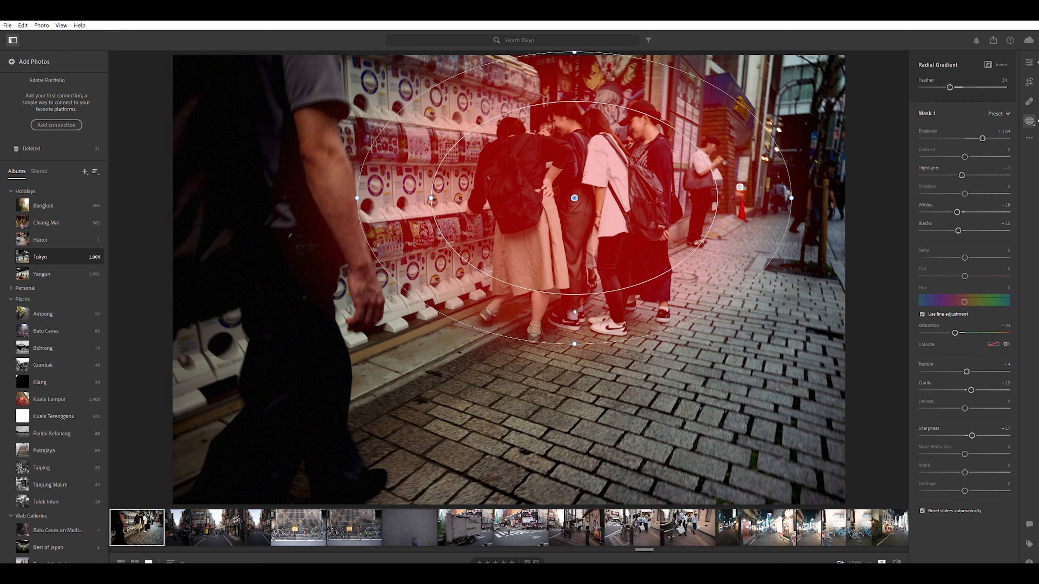
left_click_drag(574, 344, 575, 361)
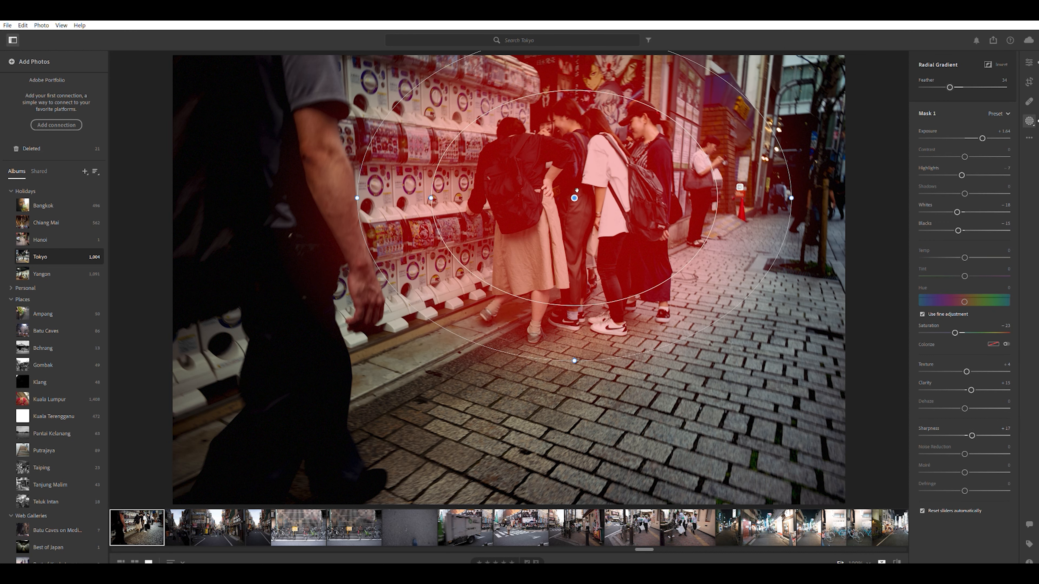
left_click_drag(574, 199, 570, 209)
left_click_drag(427, 204, 445, 204)
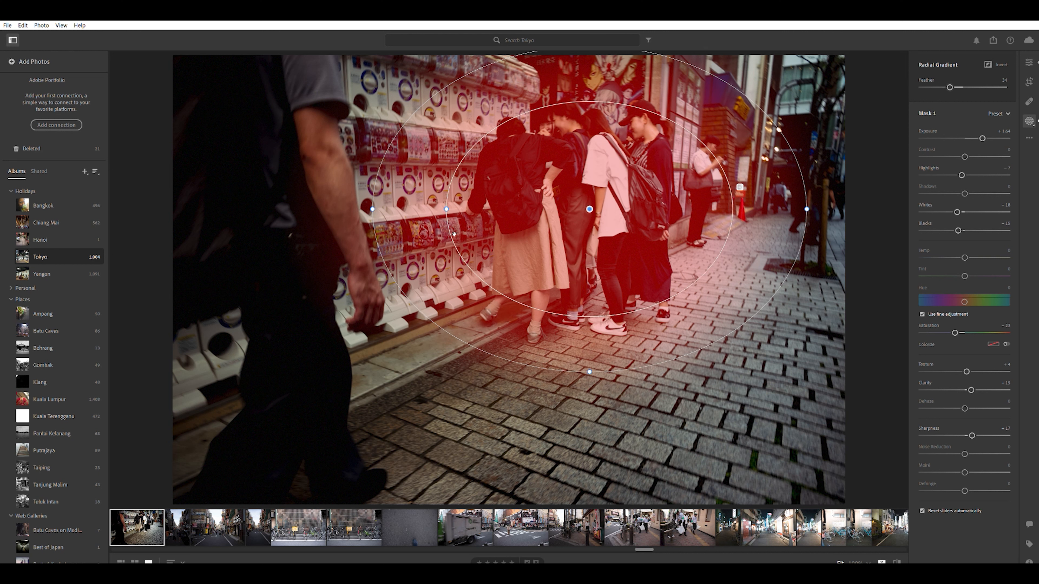
- Narrow and recentre the group's radial gradient with feather 38, and move the mask's vertical linear gradient closer to the group
left_click_drag(446, 209, 455, 209)
left_click_drag(375, 201, 422, 201)
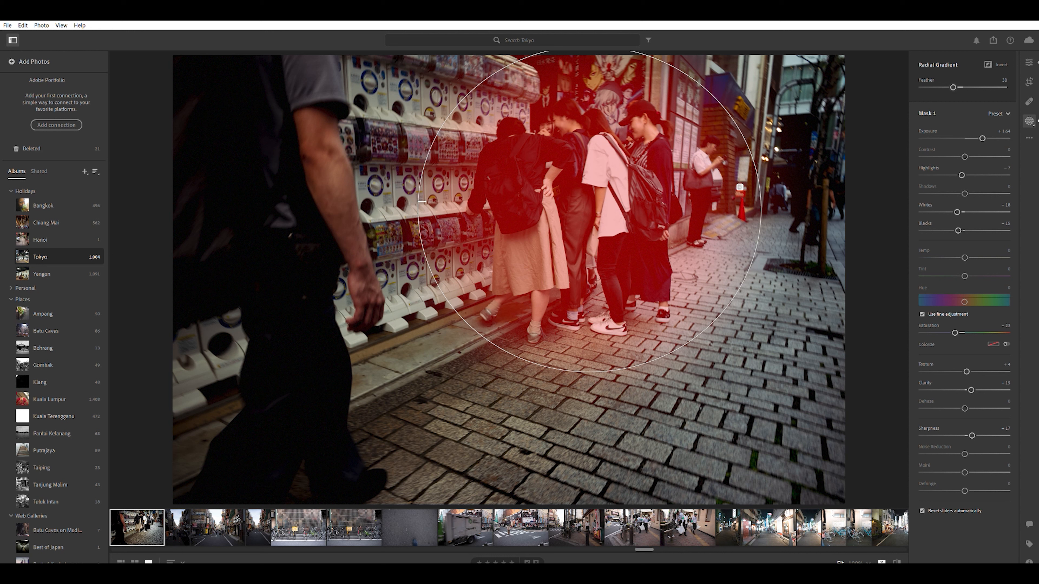
left_click_drag(597, 201, 581, 207)
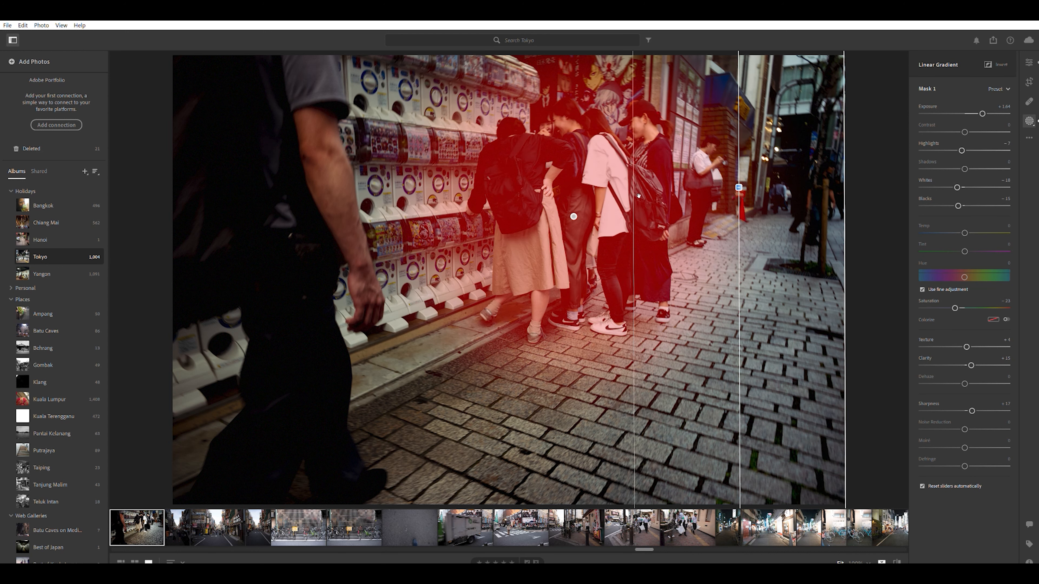
left_click_drag(743, 182, 682, 179)
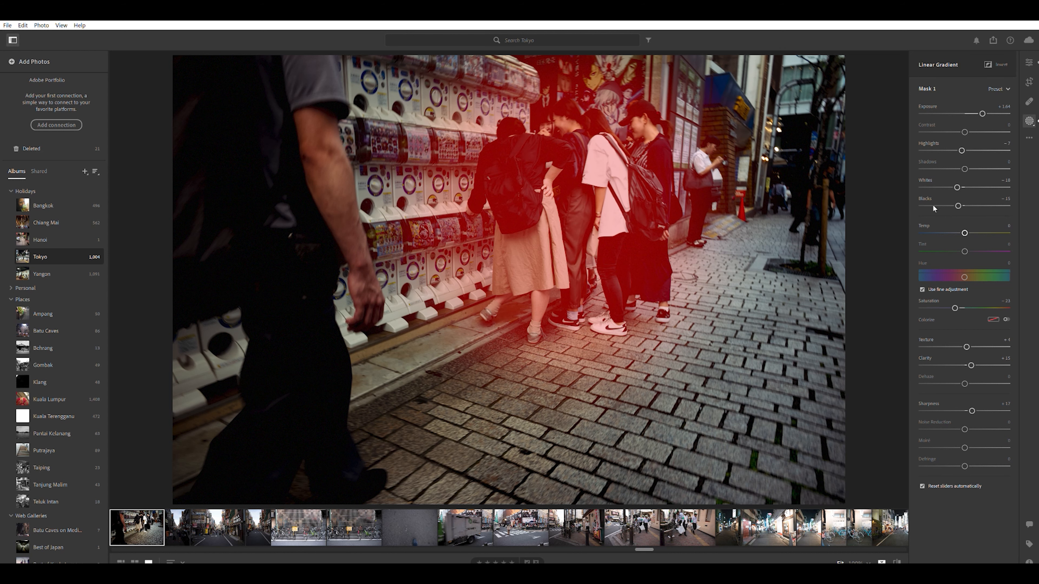
- Set the group's mask to exposure +1.88, shadows +47 and blacks −50
mouse_move(958, 196)
left_mouse_down()
mouse_move(937, 197)
mouse_move(962, 198)
mouse_move(948, 198)
left_mouse_up()
left_click_drag(982, 110, 985, 110)
left_click_drag(964, 169, 986, 165)
left_click_drag(948, 205, 948, 198)
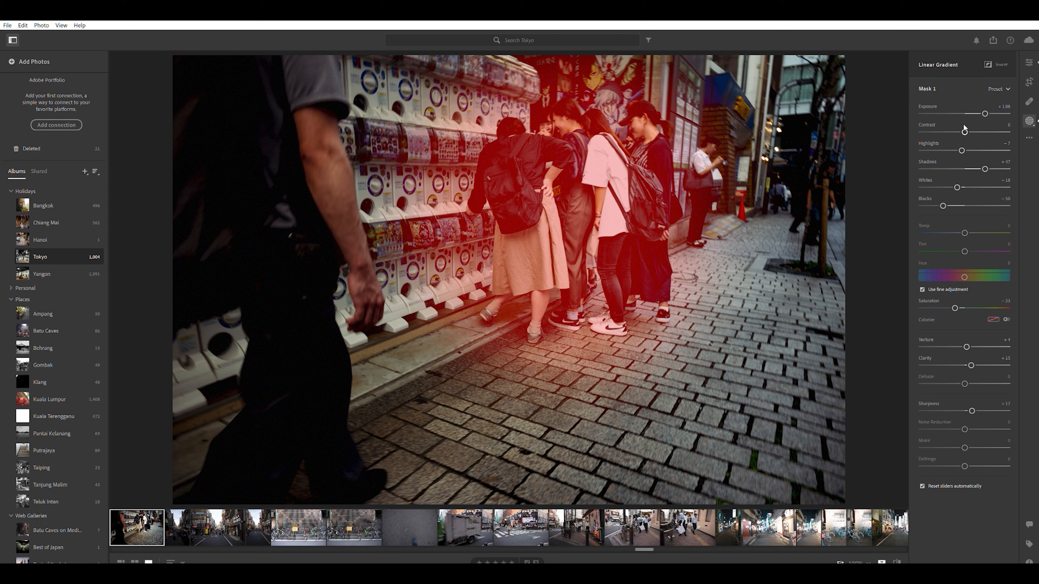
- Raise the contrast of the group's mask, slightly lower its saturation and slightly increase its sharpness
left_click_drag(963, 121, 970, 122)
left_click_drag(954, 300, 953, 300)
left_click_drag(971, 410, 973, 410)
- Leave masking and compare the edited photo with the original twice
left_click(1029, 62)
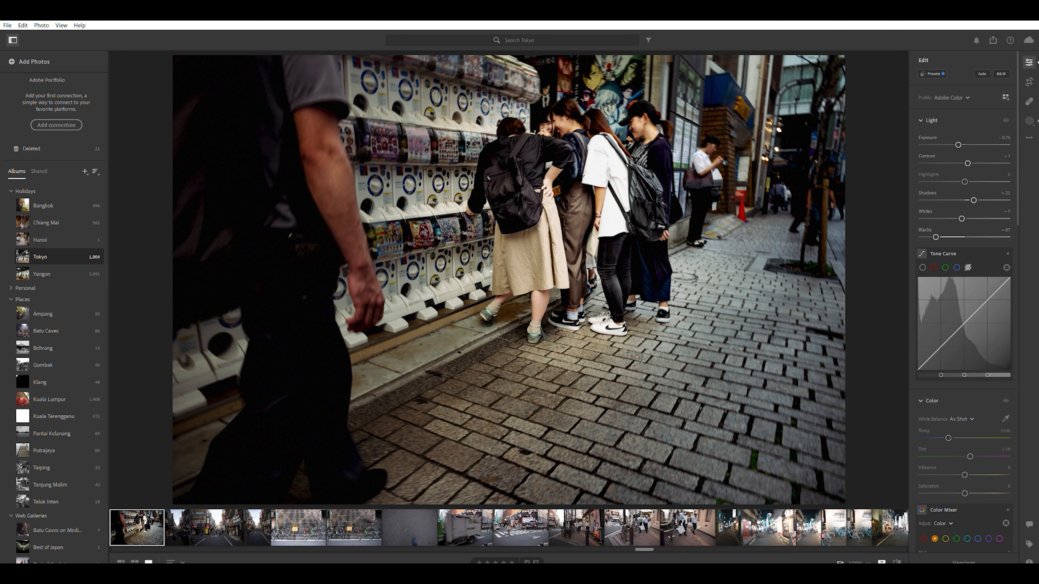
key("backslash")
key("backslash")
key("backslash")
key("backslash")
- Lower the highlights in the group's mask and return to the global adjustments
left_click(1028, 119)
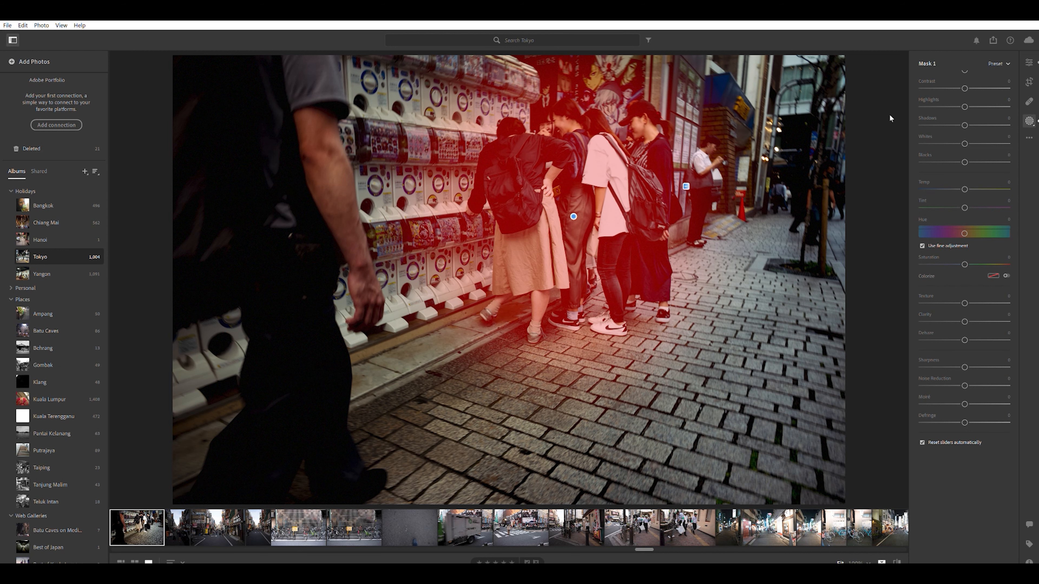
mouse_move(961, 125)
left_mouse_down()
mouse_move(936, 125)
mouse_move(955, 125)
left_mouse_up()
left_click(1029, 62)
- Slightly desaturate the tan skirt's colour with the Color Mixer's targeted adjustment and fine-tune the orange luminance
scroll(964, 311, "down", 5)
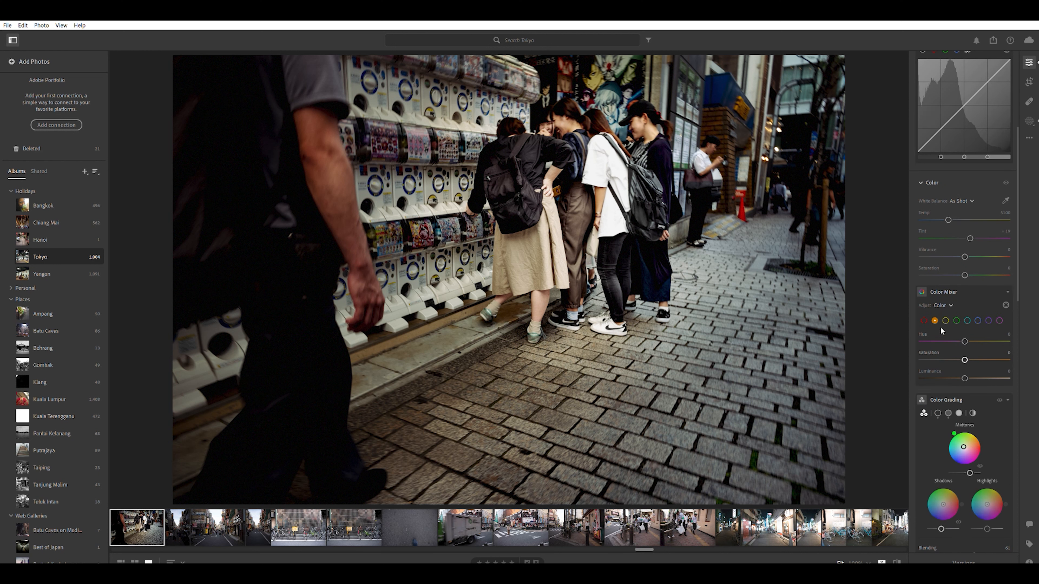
left_click(1006, 305)
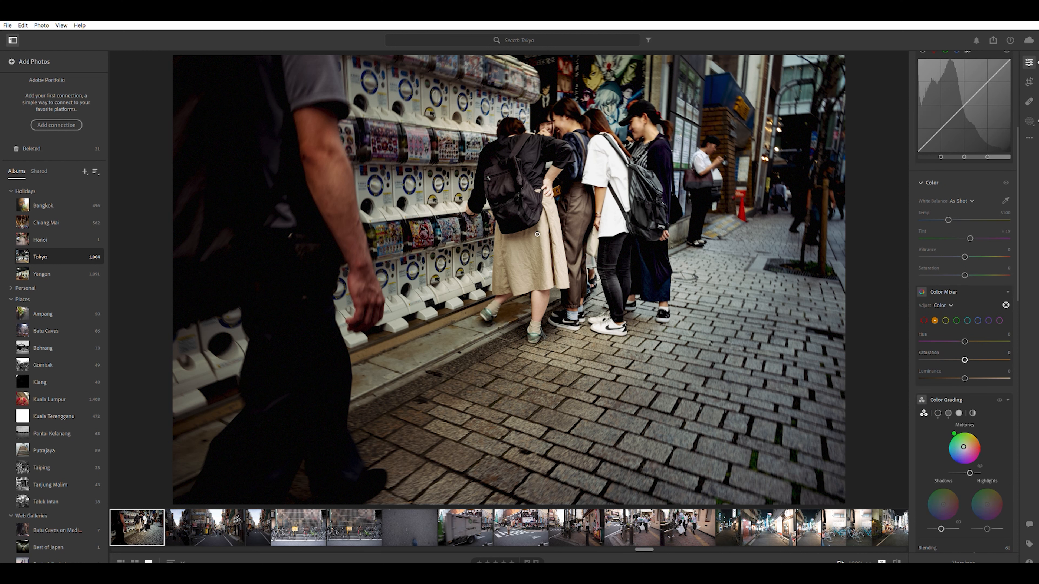
mouse_move(525, 262)
left_mouse_down()
mouse_move(581, 262)
mouse_move(481, 262)
mouse_move(523, 262)
left_mouse_up()
mouse_move(964, 370)
left_mouse_down()
mouse_move(949, 368)
mouse_move(958, 369)
left_mouse_up()
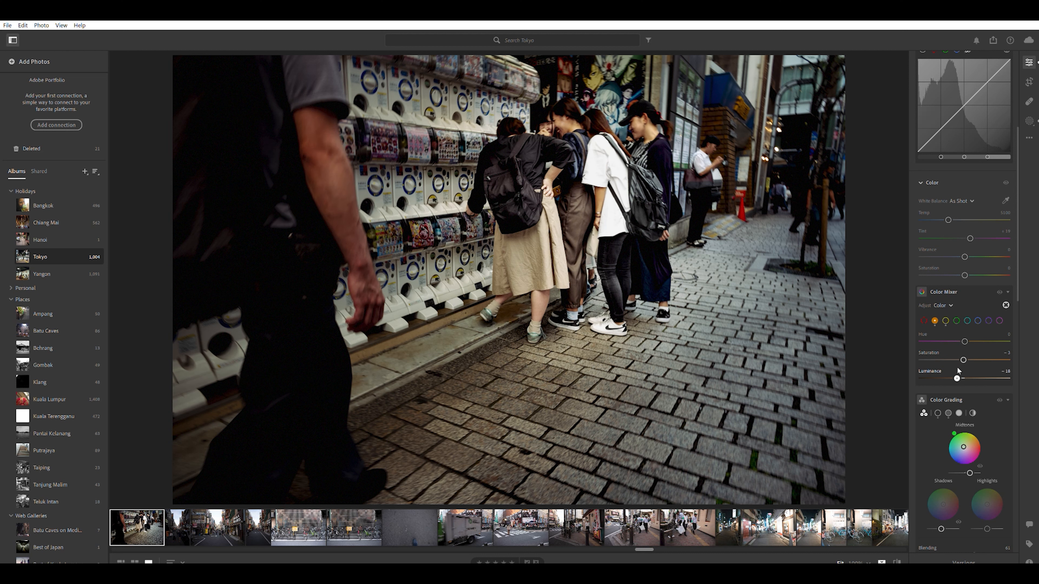
left_click_drag(959, 369, 965, 372)
- Set the reds in the Color Mixer to saturation +22 and luminance −14
left_click(924, 319)
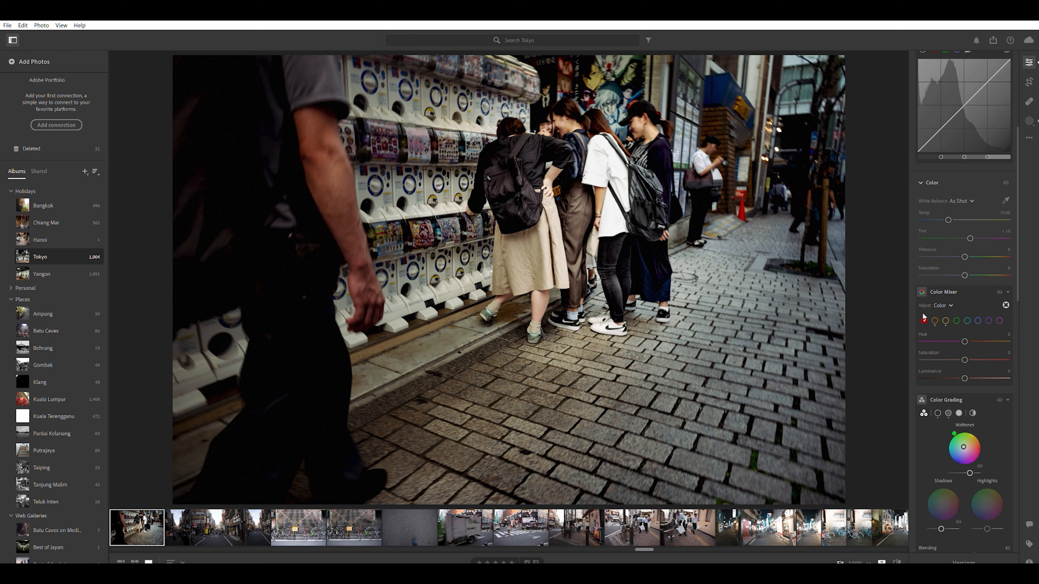
left_click_drag(964, 378, 974, 359)
- View the photo without the filmstrip, restore the strip, and compare the finished edit with the original
key("slash")
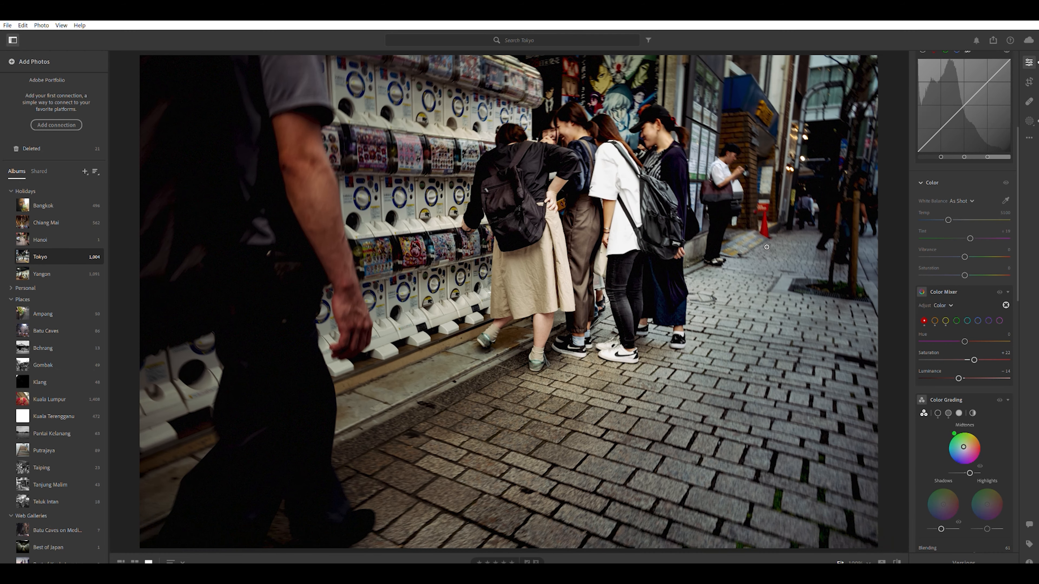
key("slash")
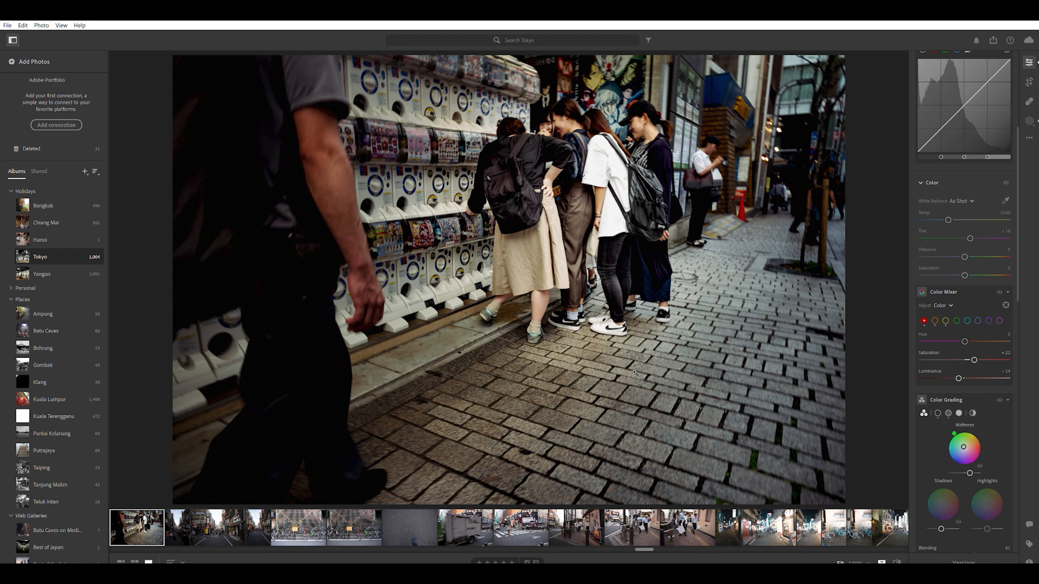
key("backslash")
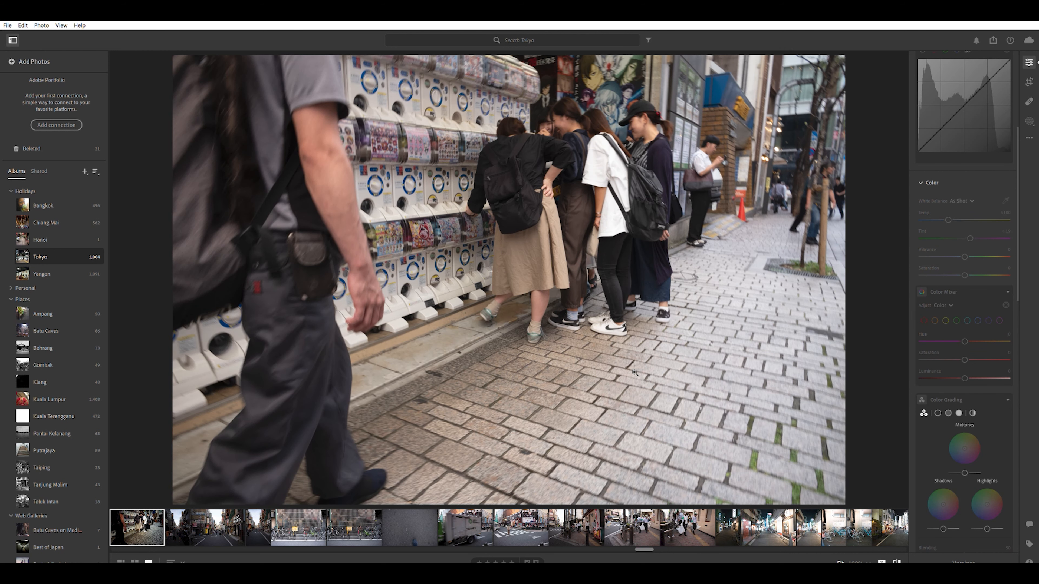
key("backslash")
key("backslash")
key("backslash")
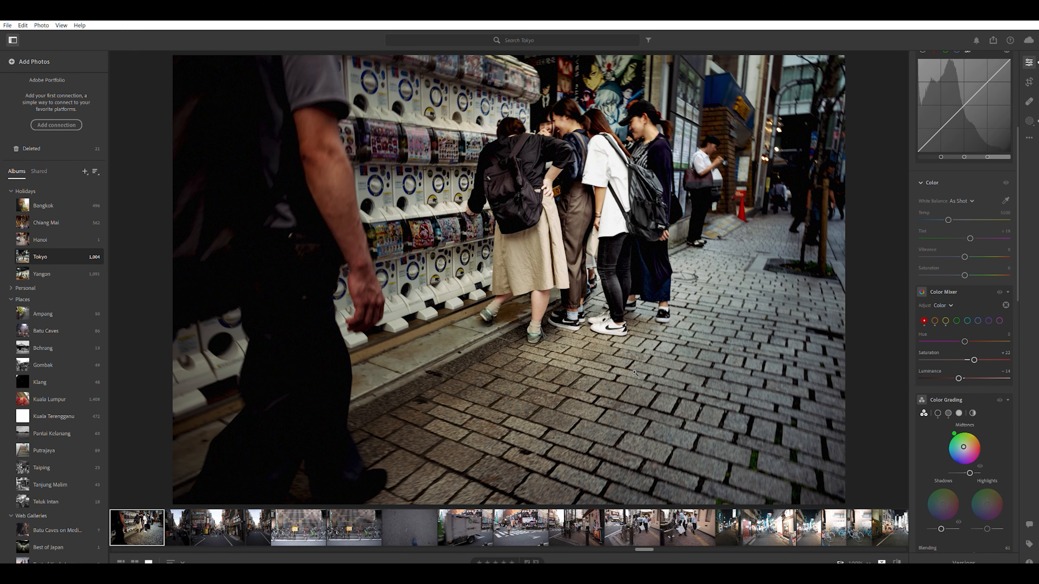